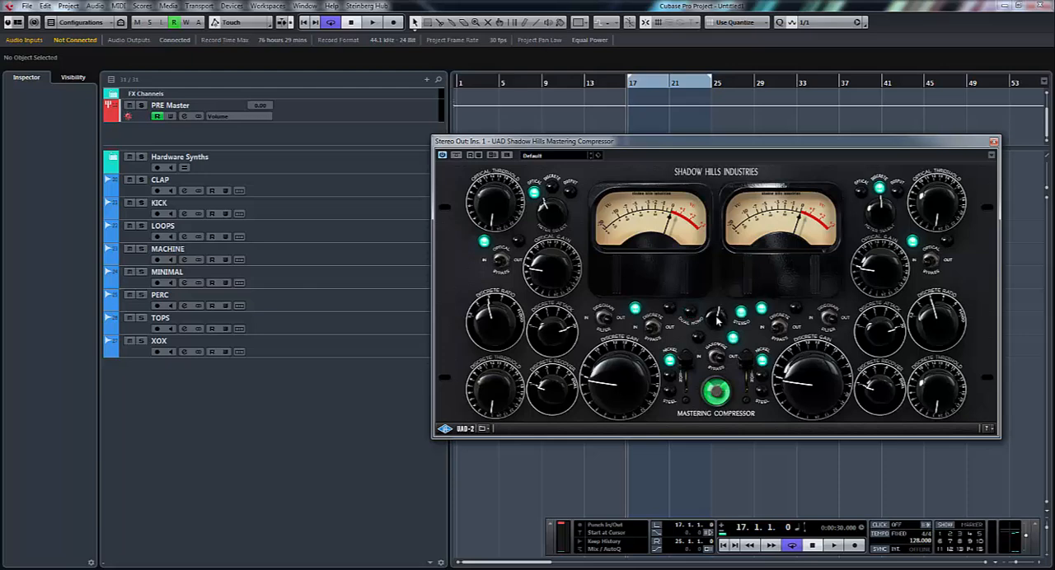
- Switch the compressor to dual mono, raise the discrete gain on both channels, and return it to stereo
click(716, 315)
drag(622, 399, 628, 375)
drag(815, 386, 828, 362)
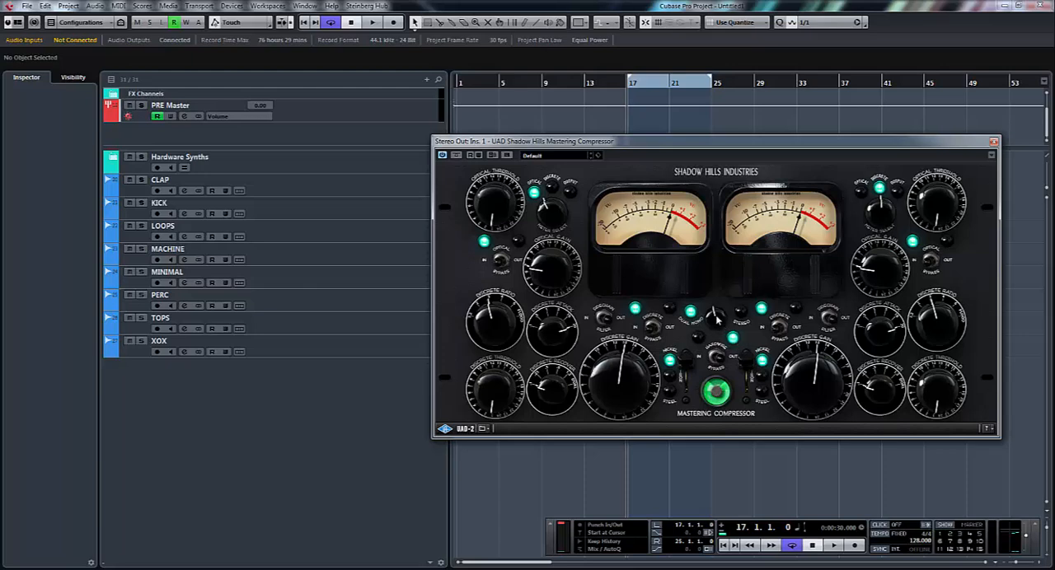
drag(716, 318, 722, 311)
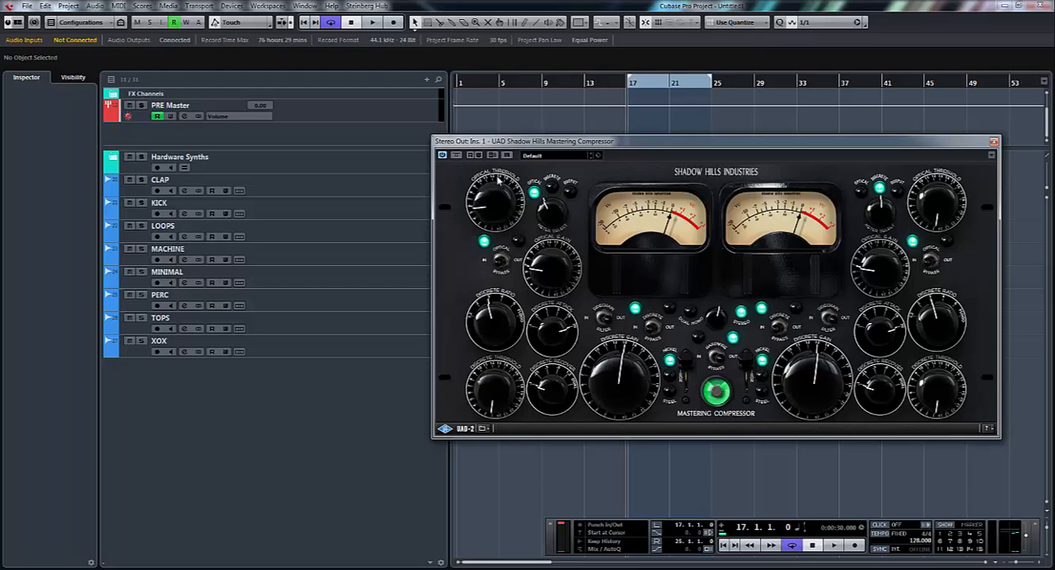
- Adjust the first channel's optical gain and optical threshold above their minimum settings
drag(553, 271, 557, 256)
drag(492, 198, 513, 189)
drag(492, 195, 493, 214)
- Load the Acc Gtr Discrete Nickel preset and switch back to the Default preset
click(546, 154)
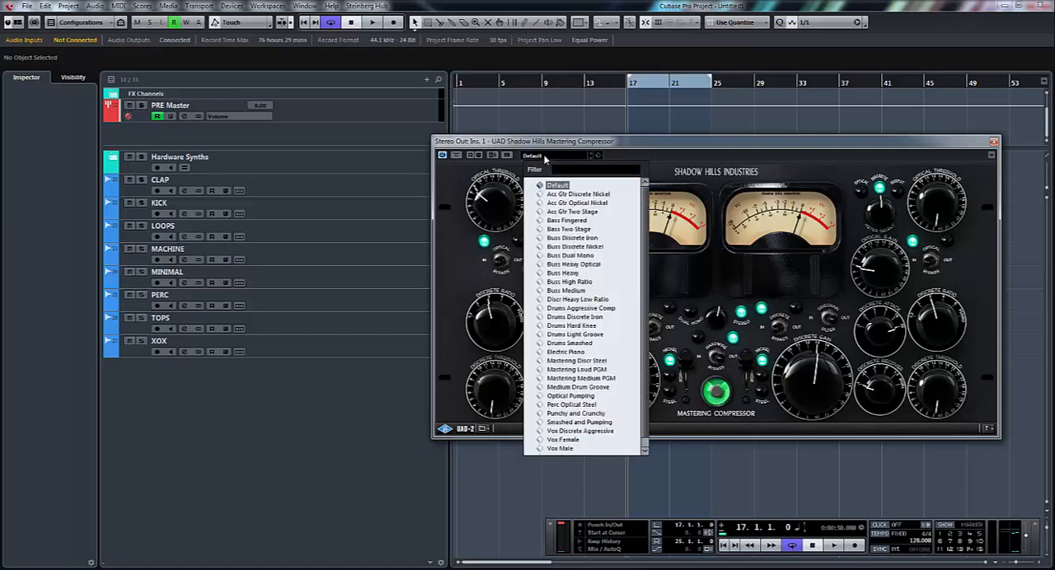
click(564, 194)
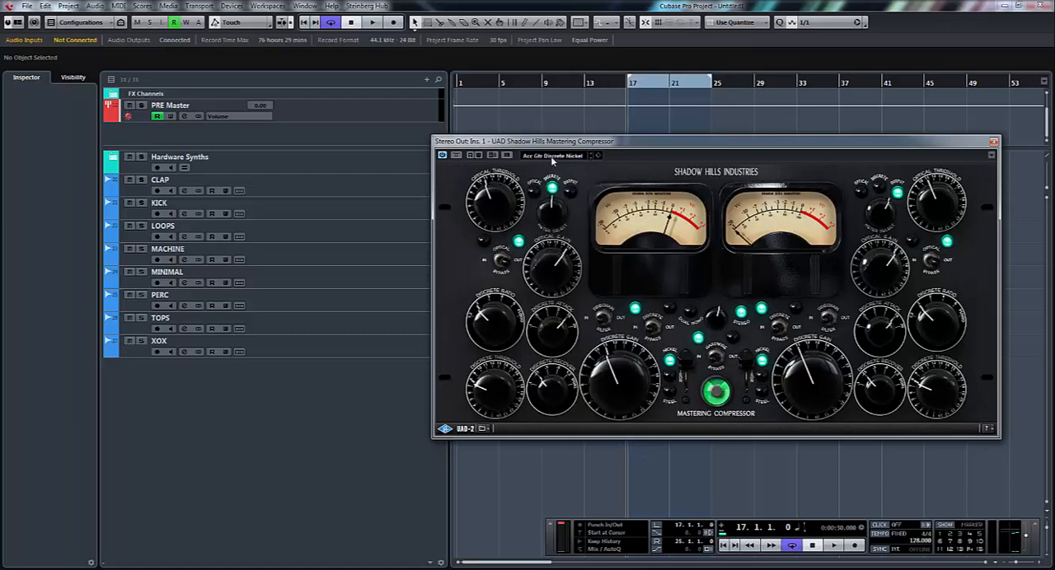
double_click(552, 155)
click(552, 155)
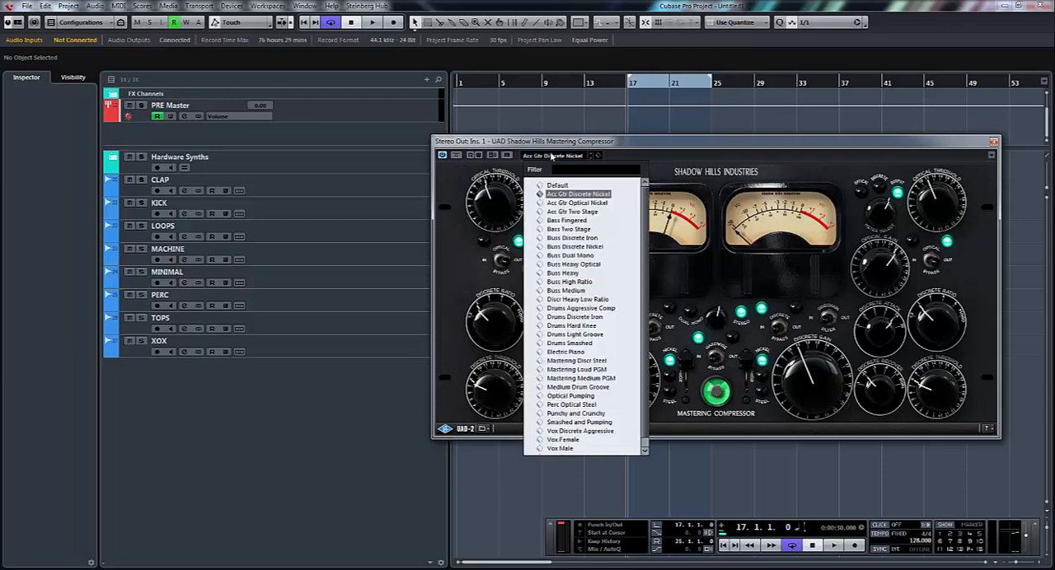
click(558, 188)
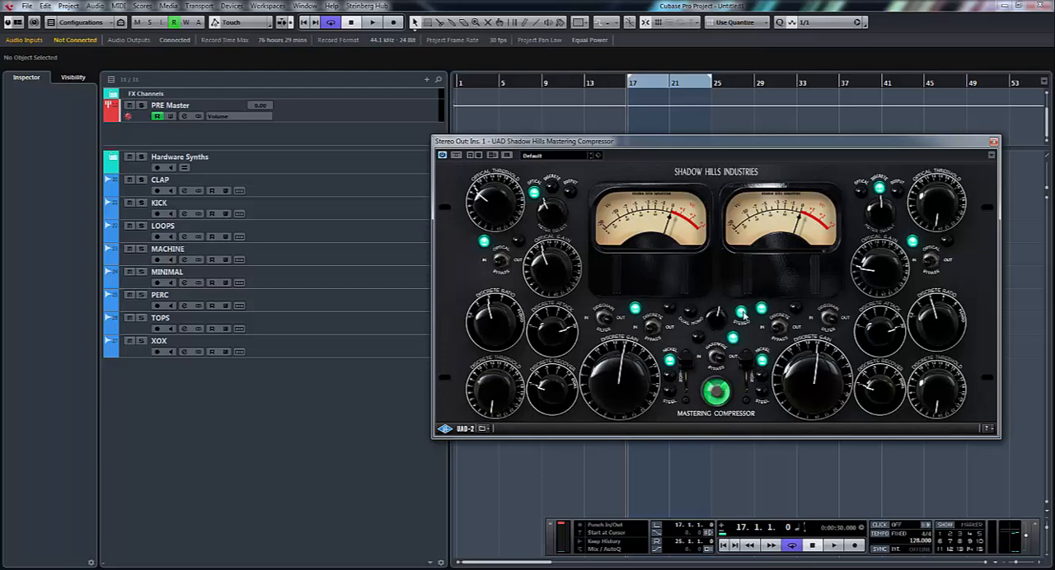
- Play the loop and compare the sound with the optical section switched in and out
key(space)
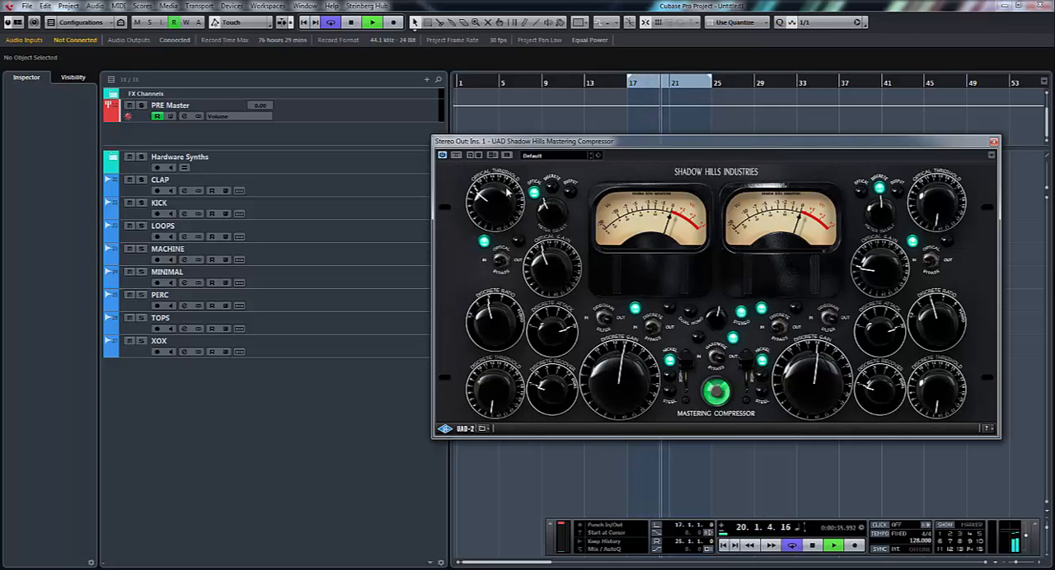
click(503, 262)
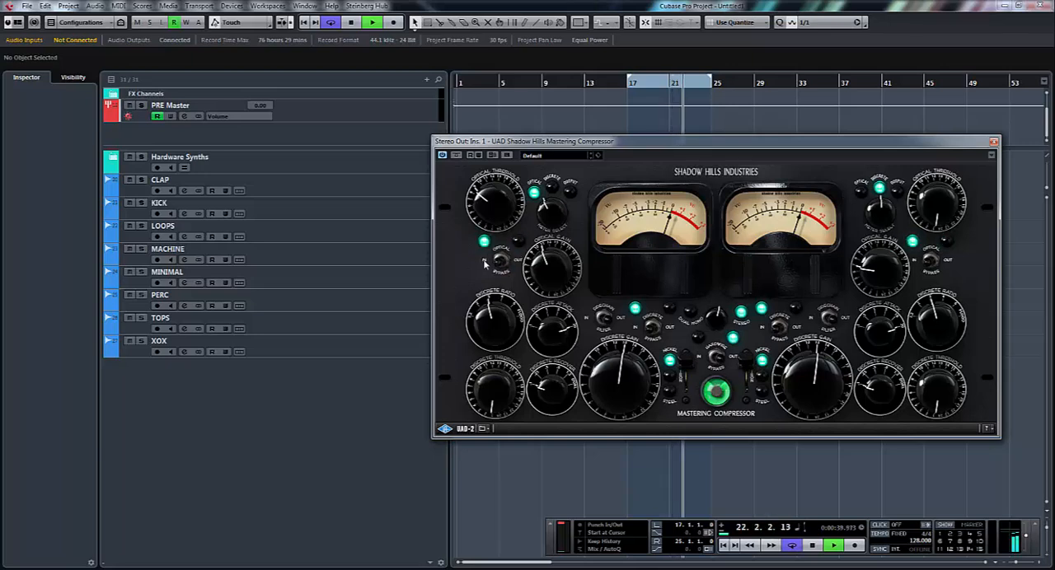
click(492, 262)
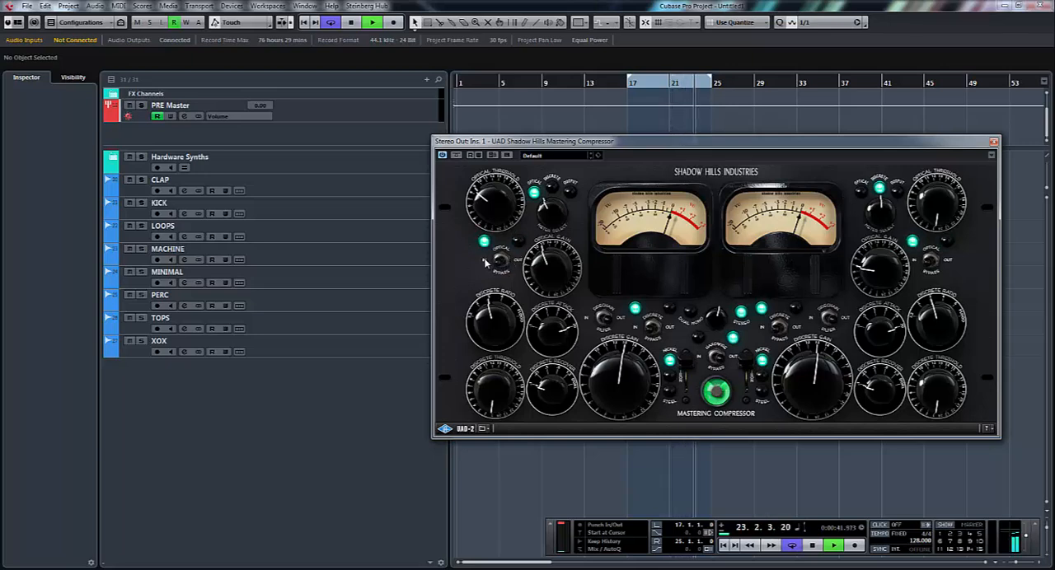
click(503, 262)
click(500, 262)
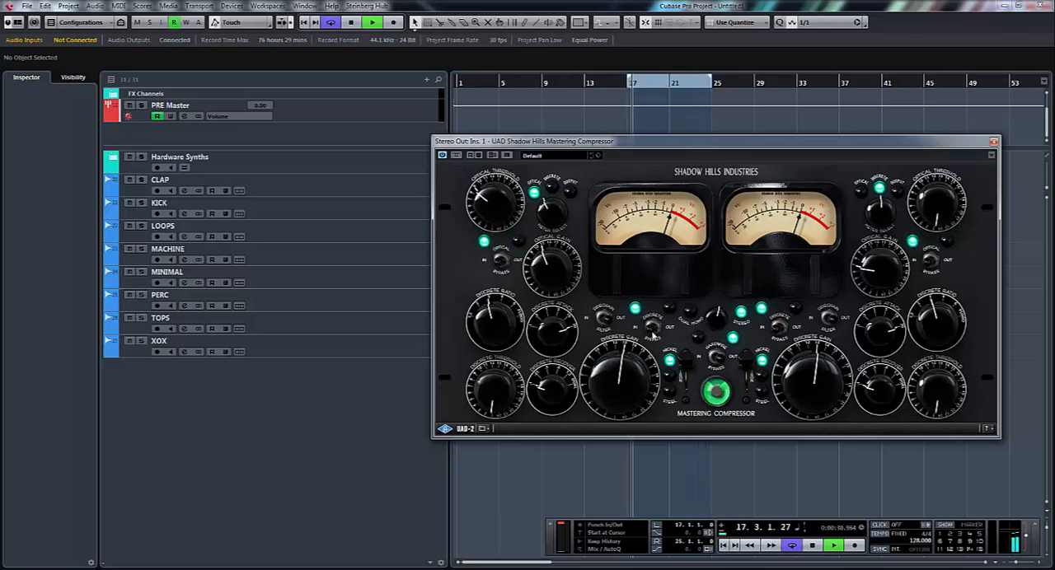
- Compare the discrete section out and in, set the hardwire bypass to In, and stop playback
click(652, 328)
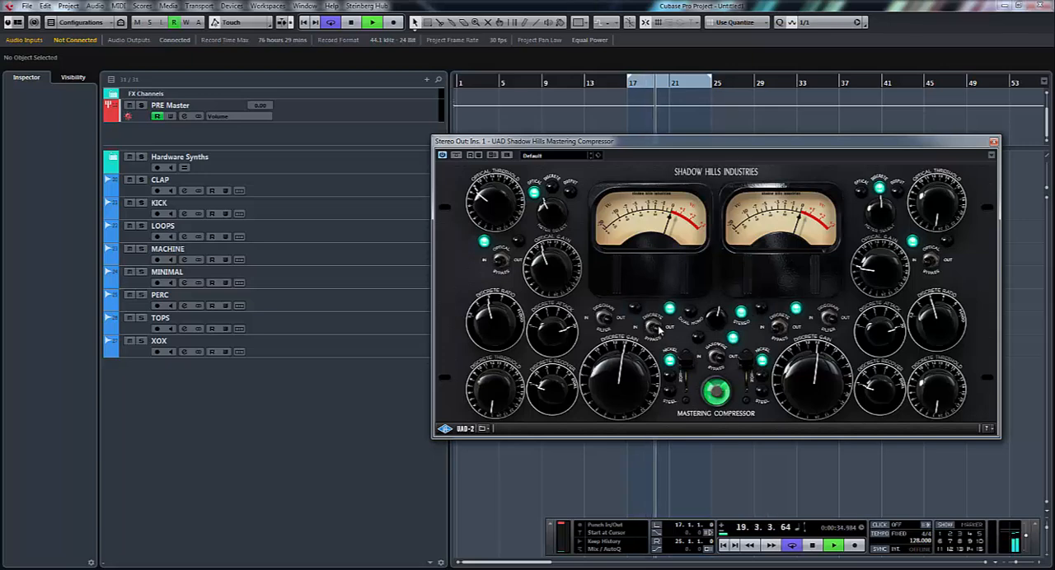
click(655, 328)
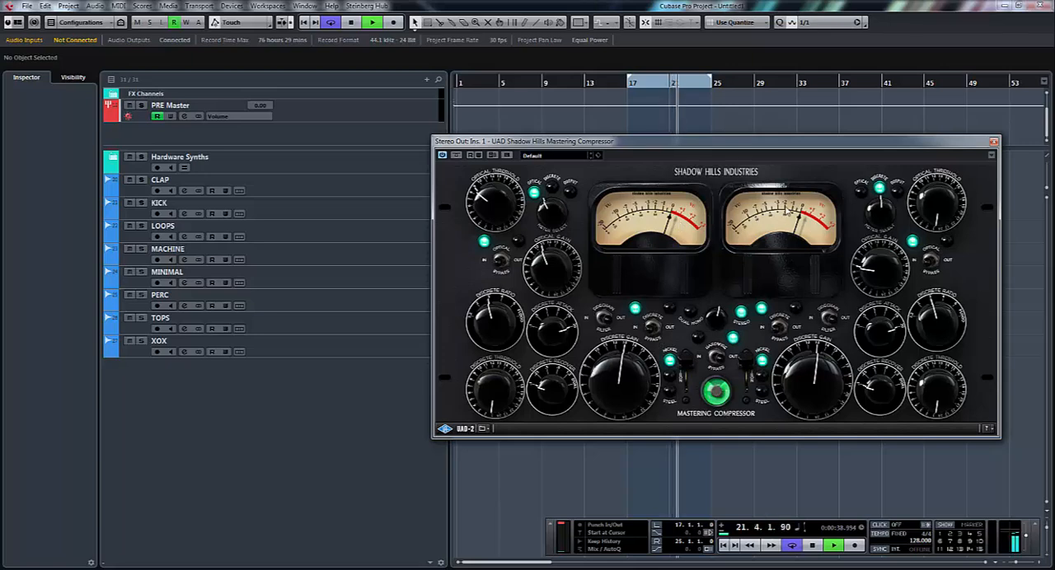
click(717, 360)
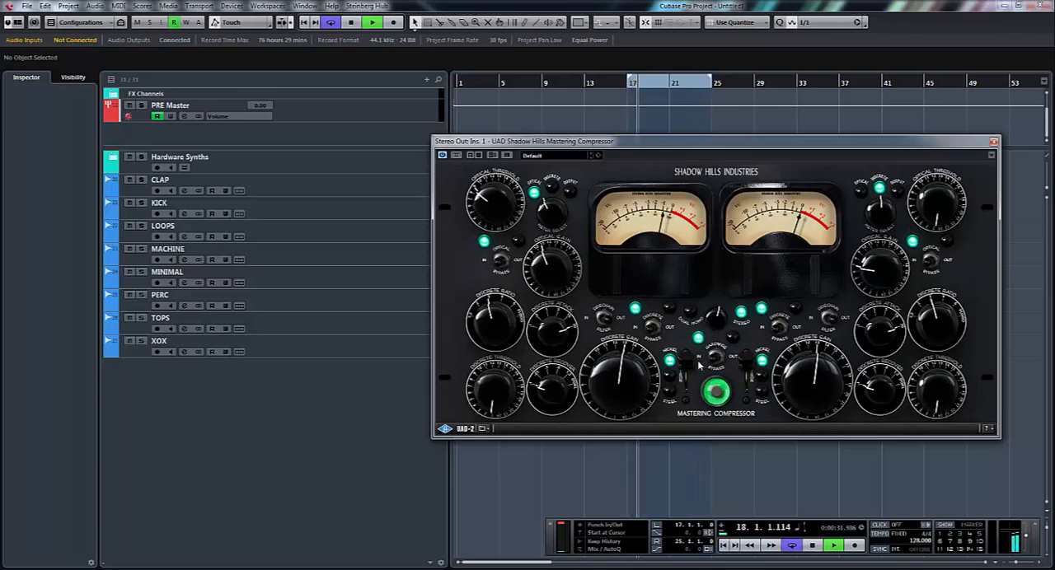
key(space)
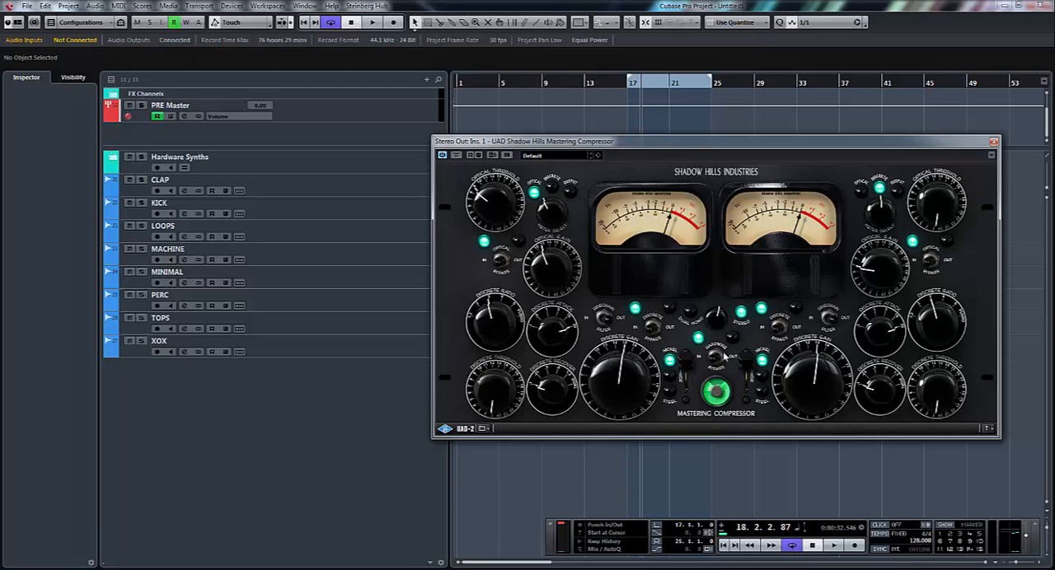
- Switch the discrete and optical sections out while keeping the hardwire bypass set to In
click(716, 360)
click(720, 360)
click(653, 336)
click(501, 262)
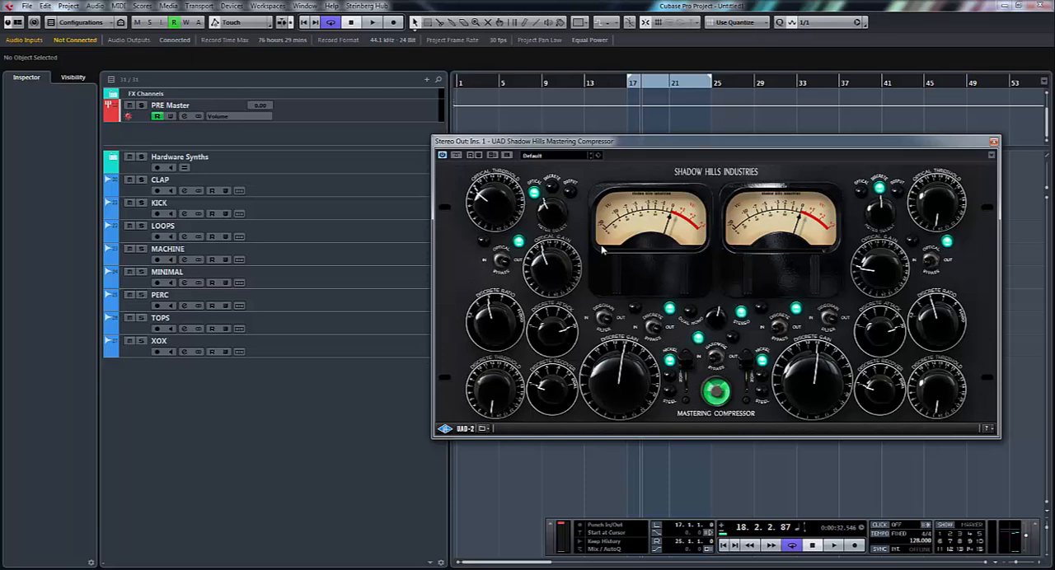
- Play the loop with both compressor sections out and compare the hardwire bypass settings, ending on In
key(space)
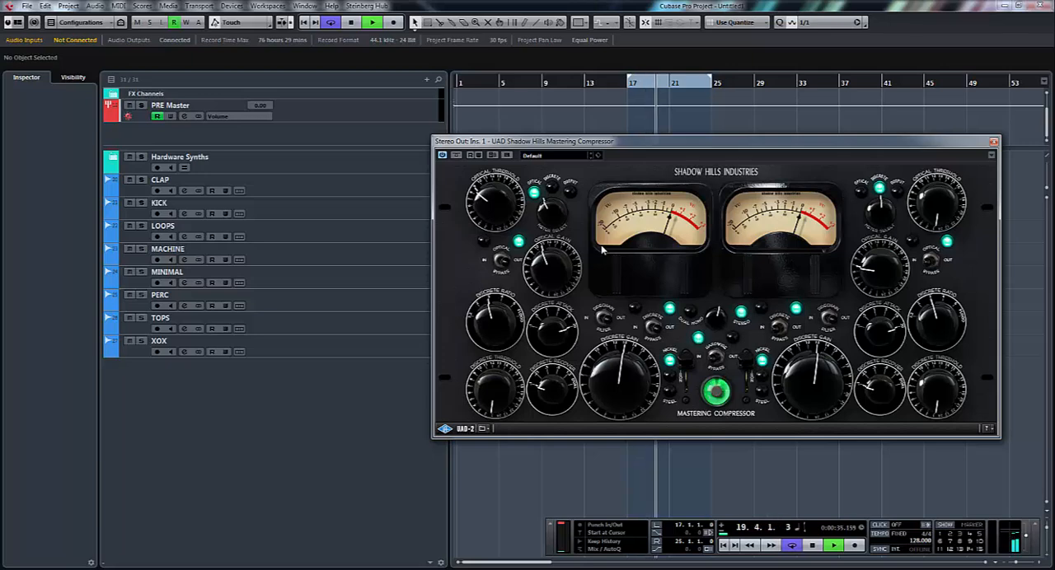
click(718, 360)
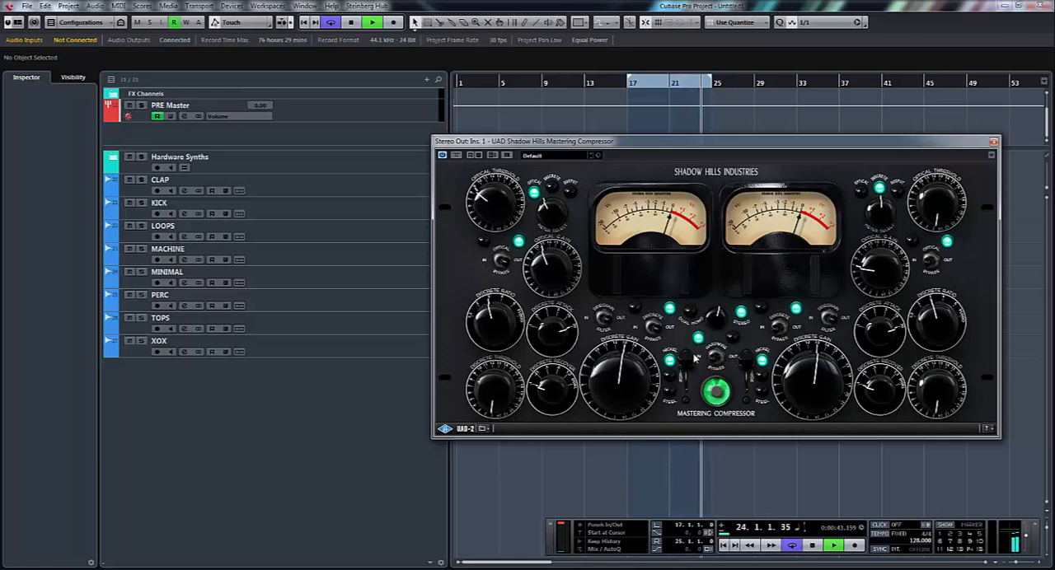
click(718, 359)
key(space)
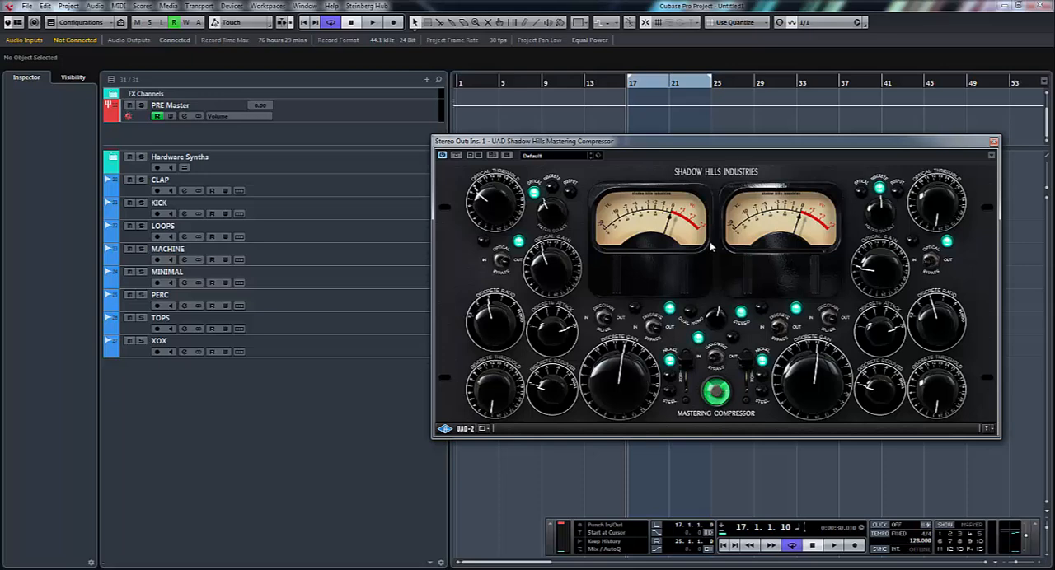
- Play the loop, raise the first channel's optical threshold and gain, and compare the optical section in and out, ending on Out
key(space)
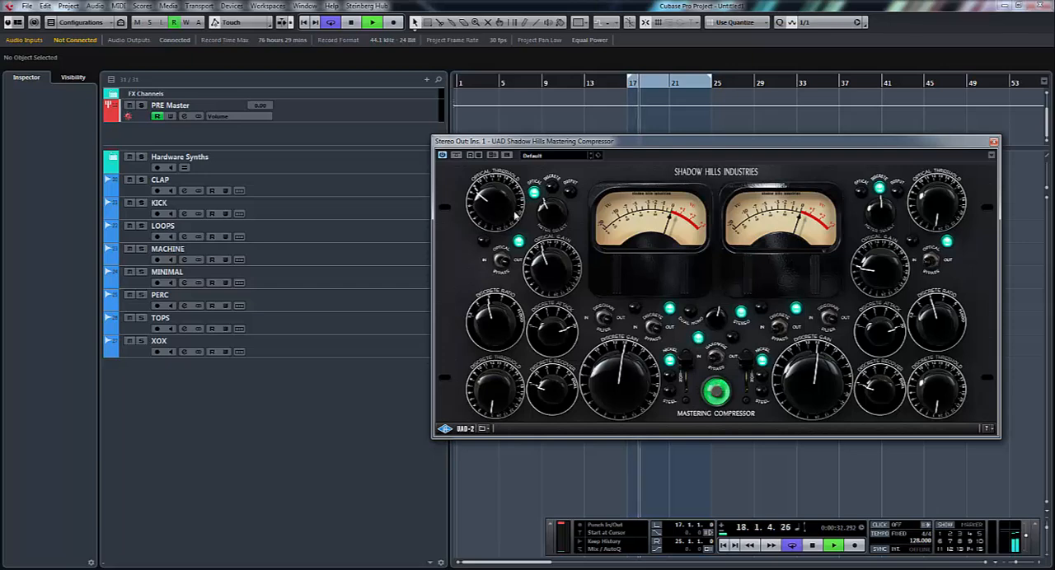
click(502, 263)
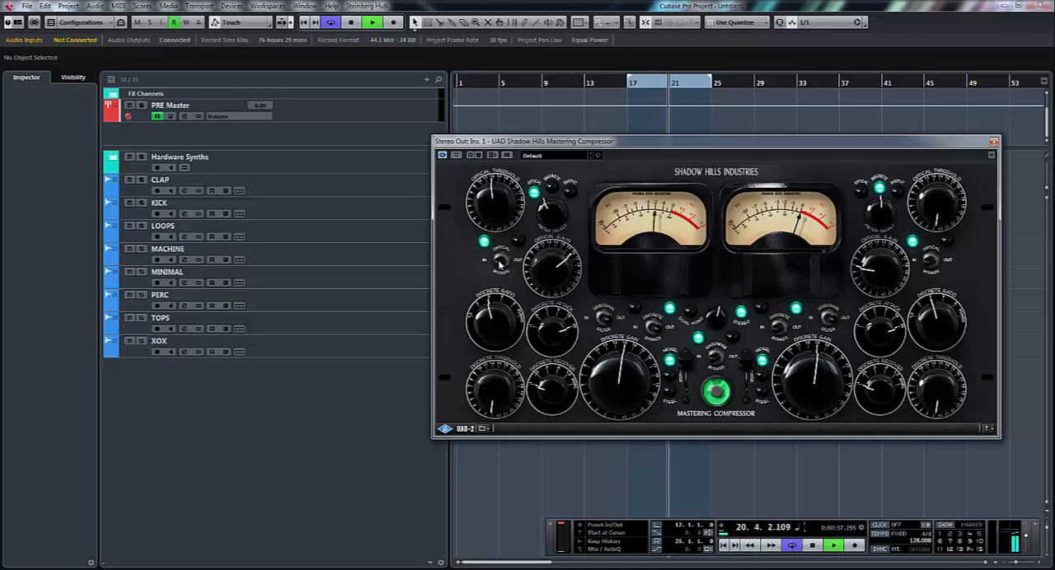
click(501, 262)
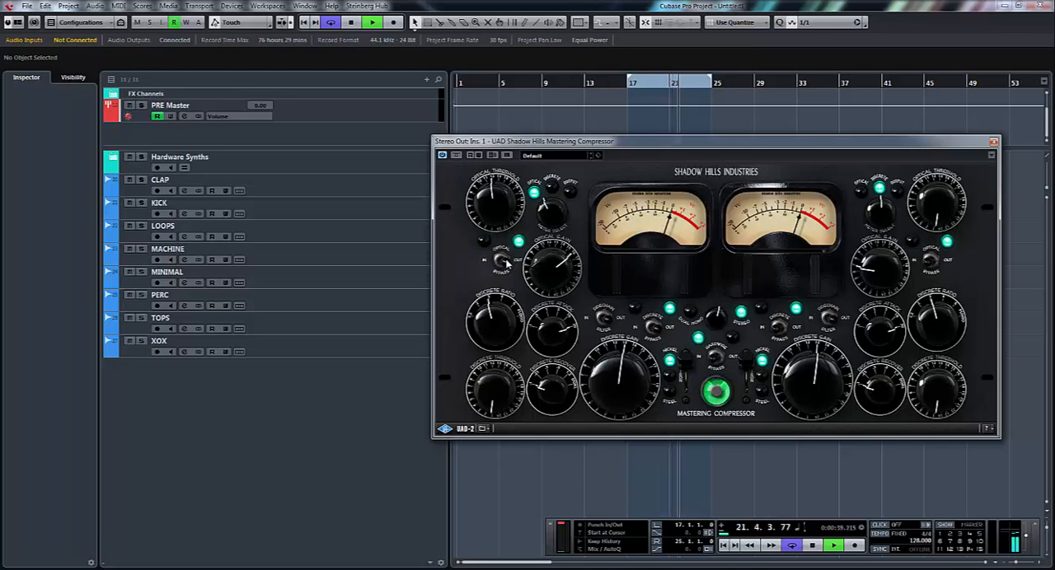
click(500, 264)
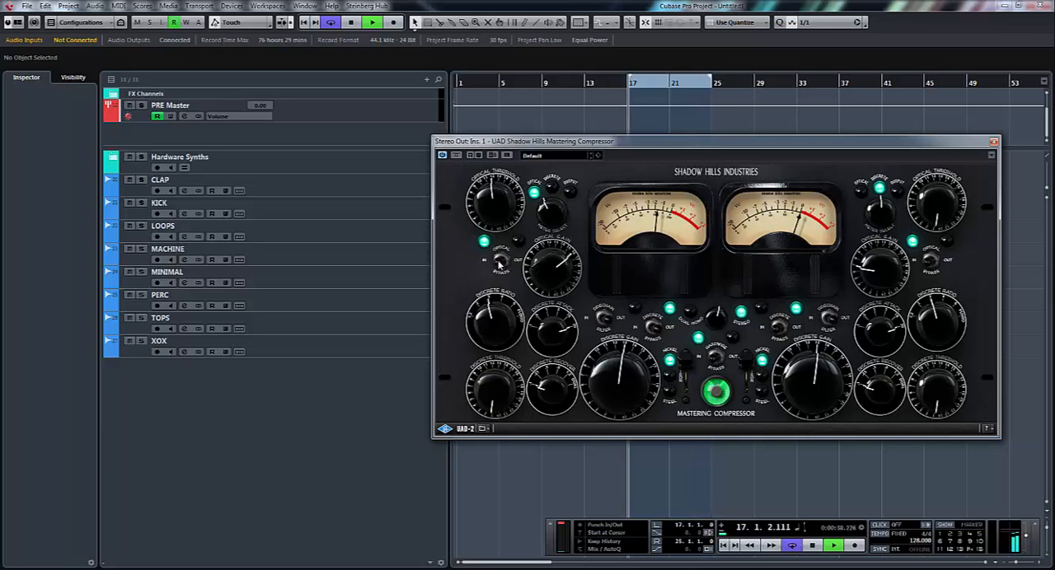
key(space)
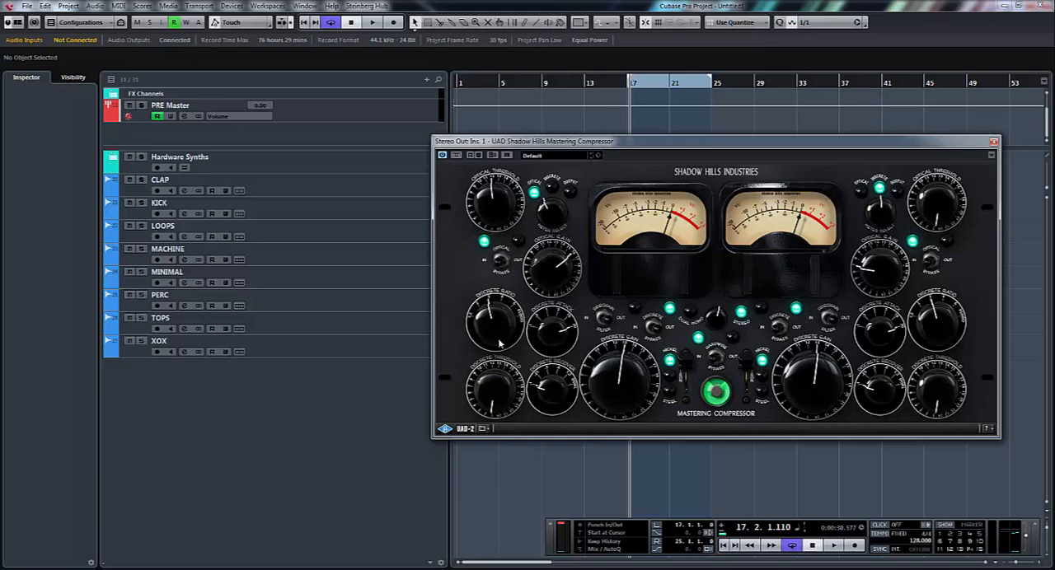
key(space)
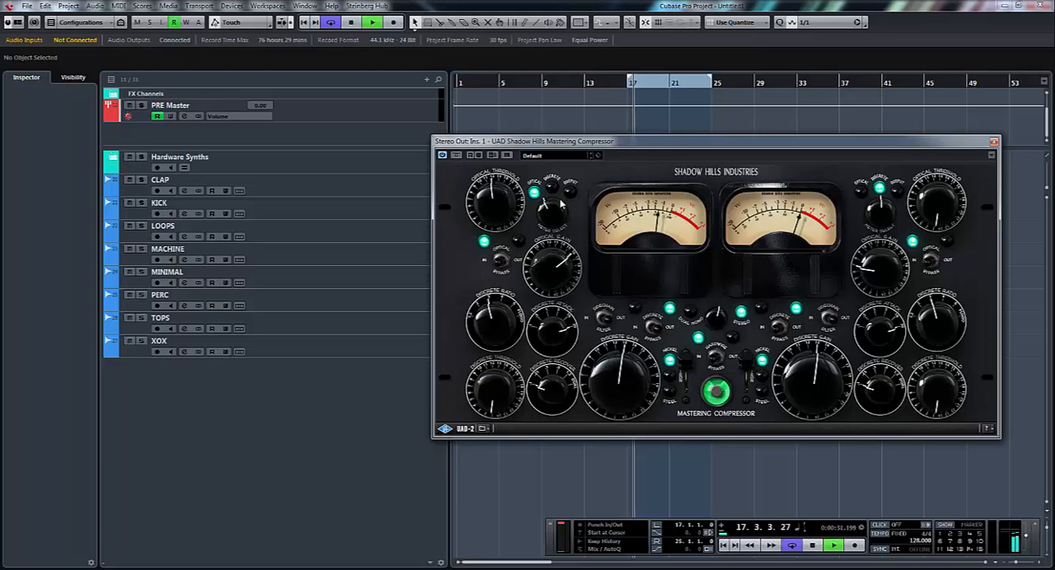
click(500, 263)
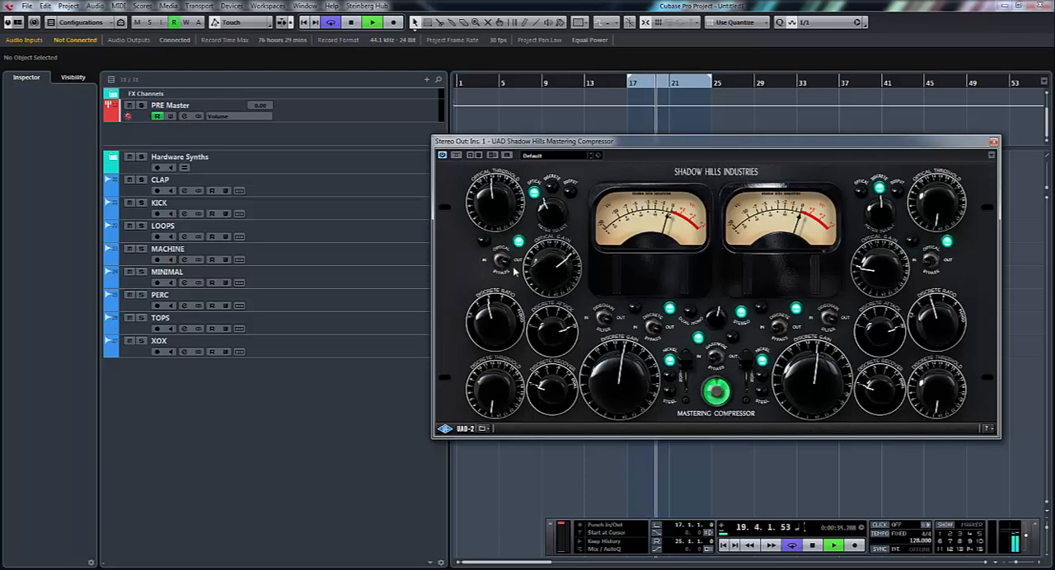
- Switch the discrete section in, adjust its first-channel ratio and attack, and raise its threshold and gain
click(645, 331)
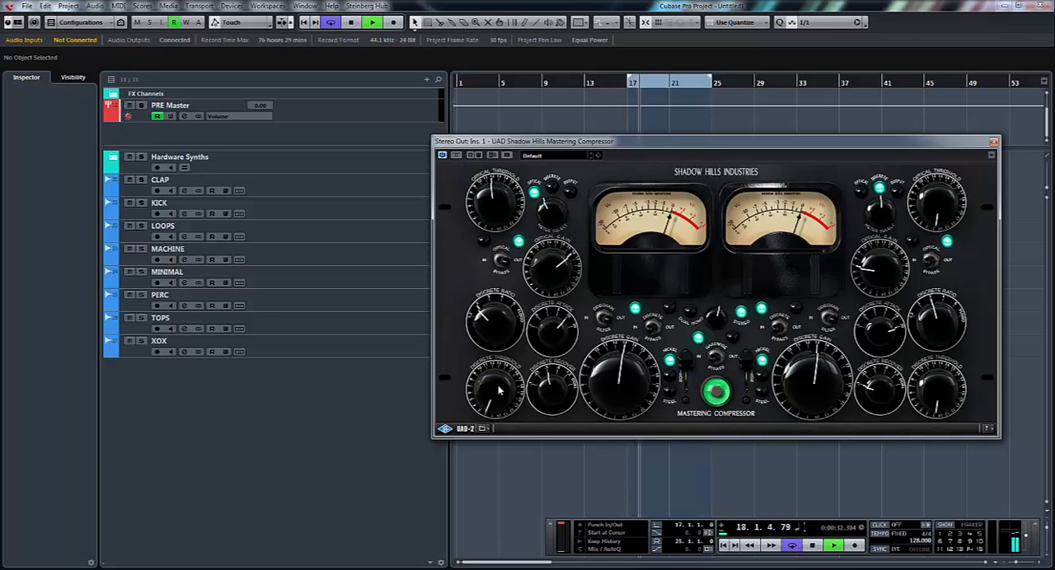
drag(497, 395, 500, 368)
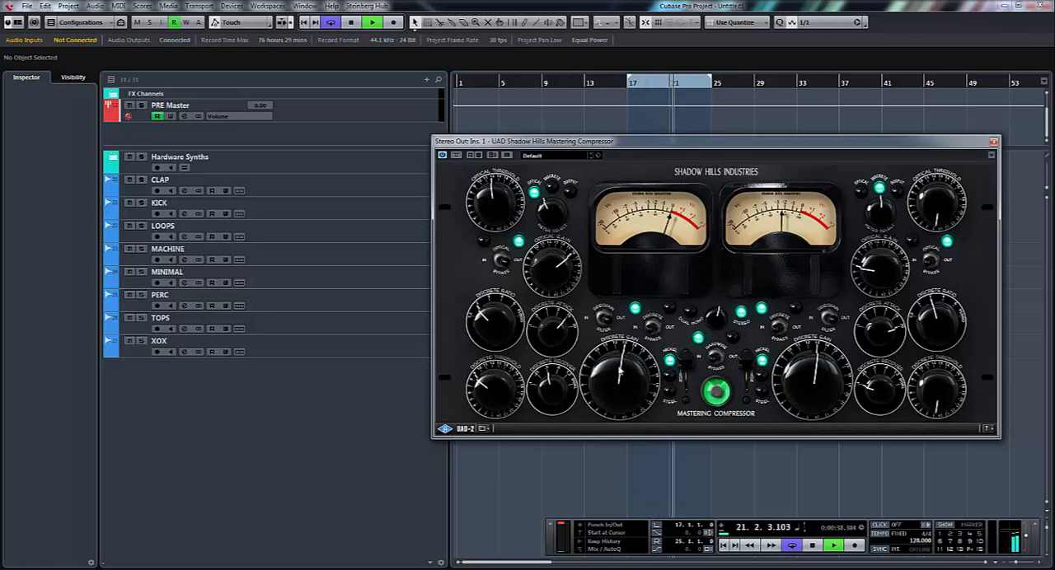
drag(620, 372, 616, 353)
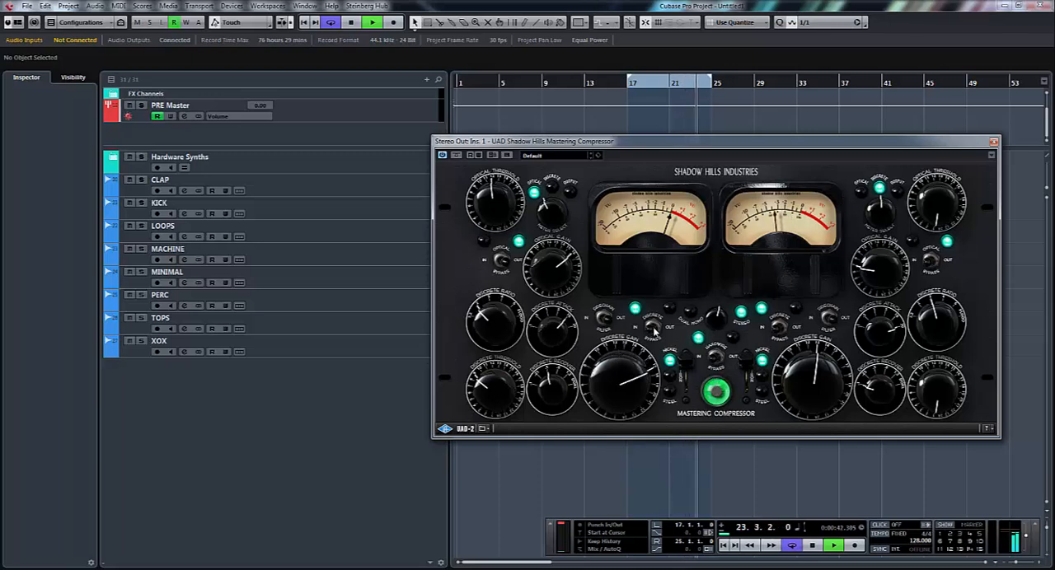
- Compare the discrete section in and out, lowering the first channel's discrete gain slightly to match levels
click(652, 329)
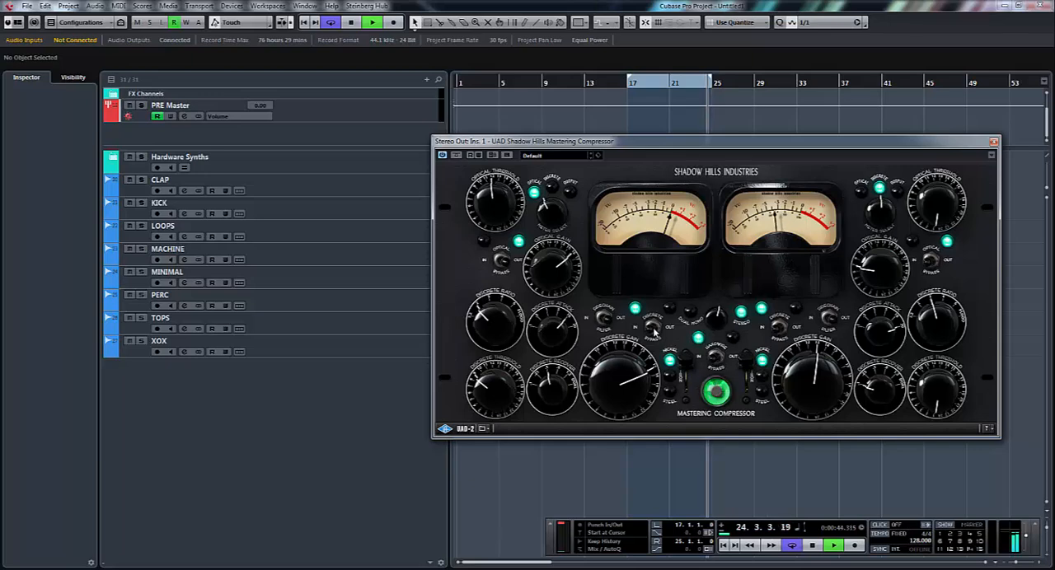
click(653, 332)
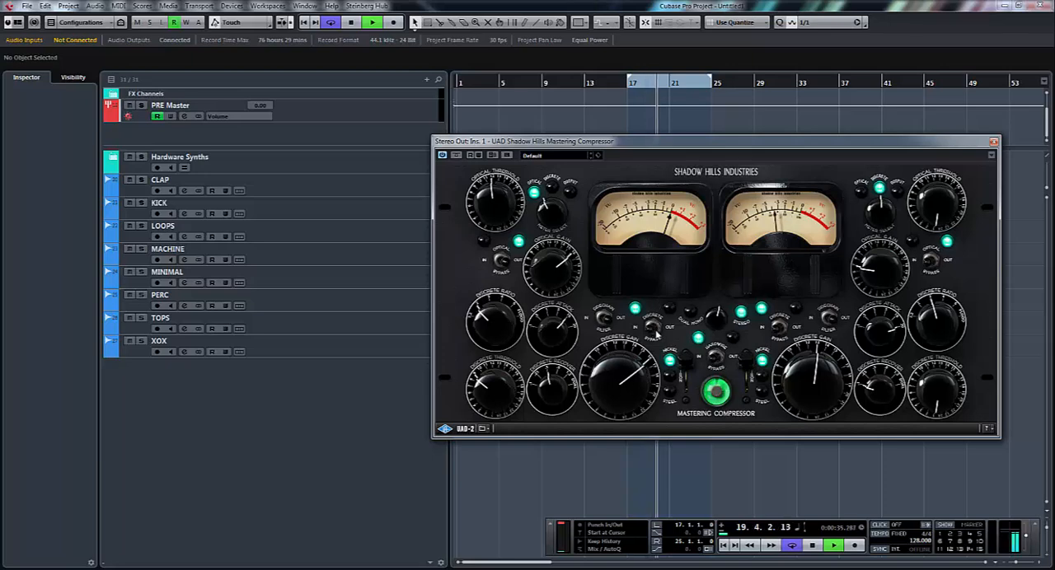
drag(625, 393, 626, 399)
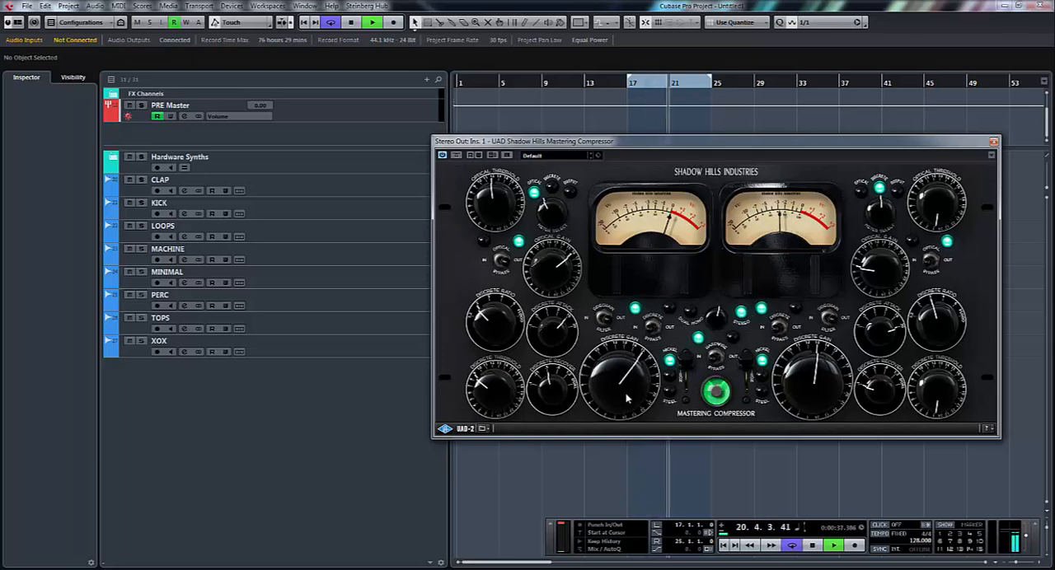
click(655, 327)
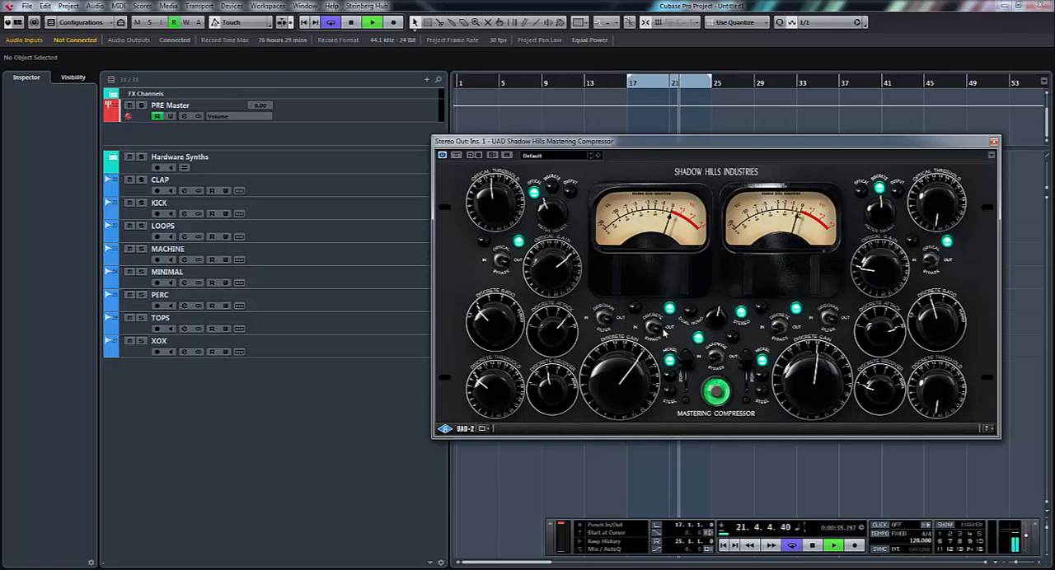
- Switch both the discrete and optical sections in and set the hardwire bypass to Out
click(643, 330)
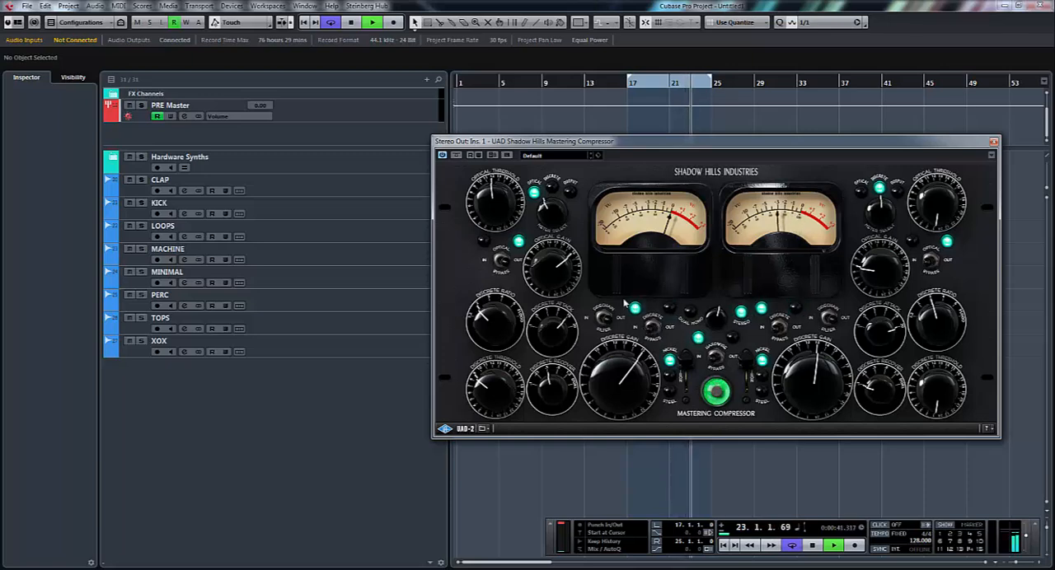
click(501, 260)
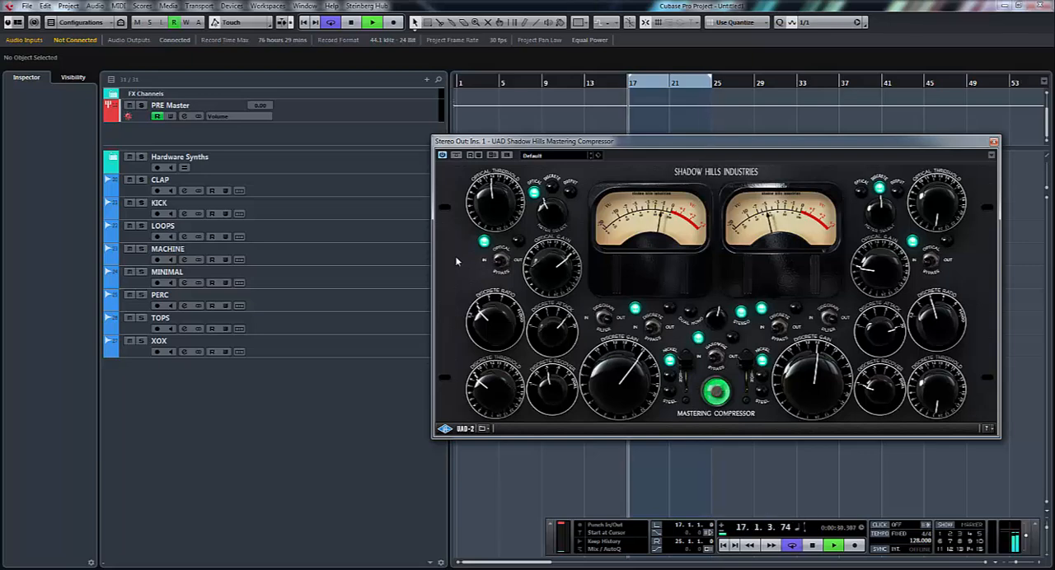
click(718, 358)
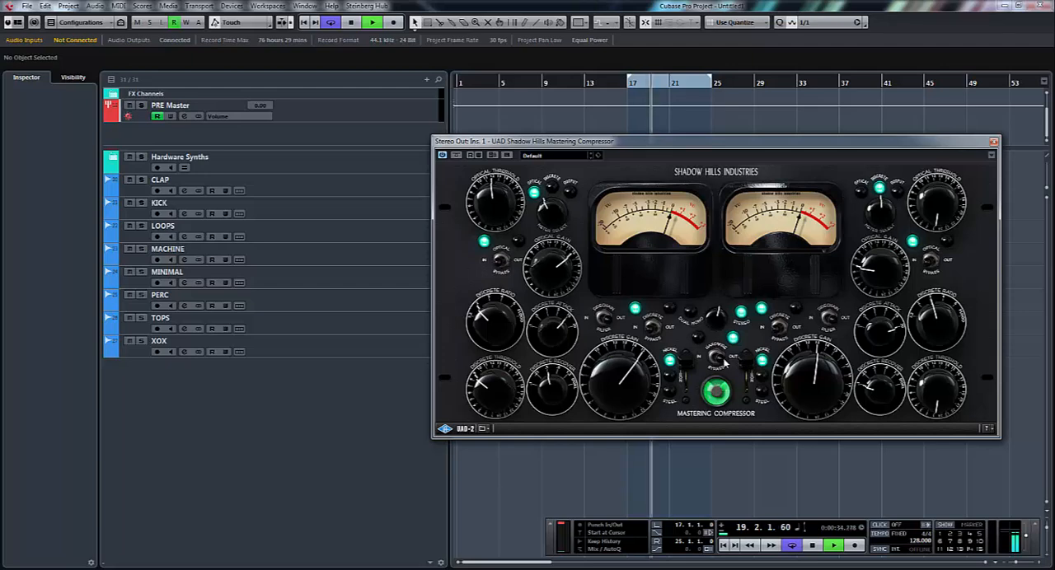
- Set the hardwire bypass to In, stop playback, and move the compressor window slightly up
click(716, 363)
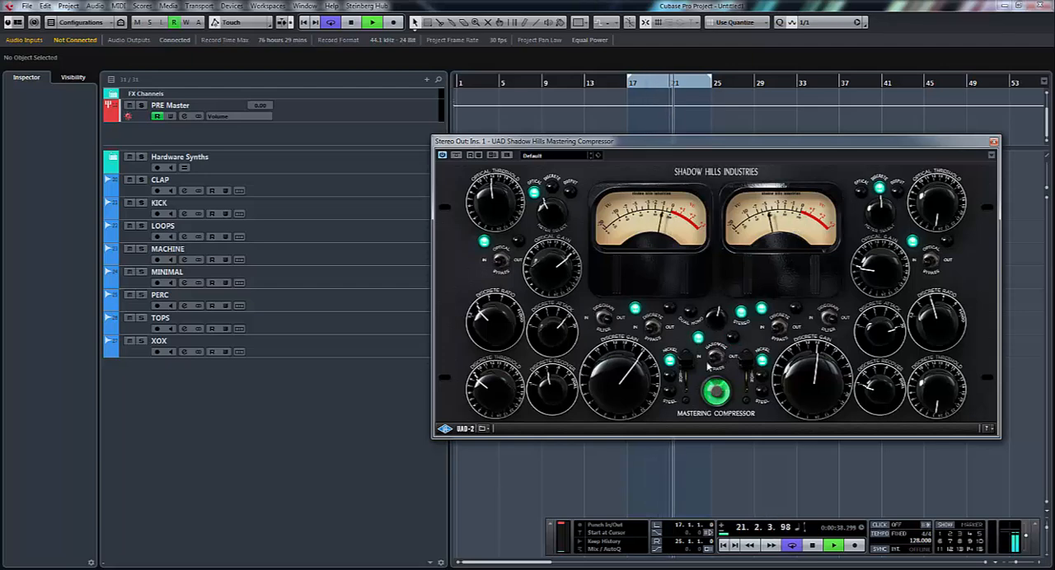
key(space)
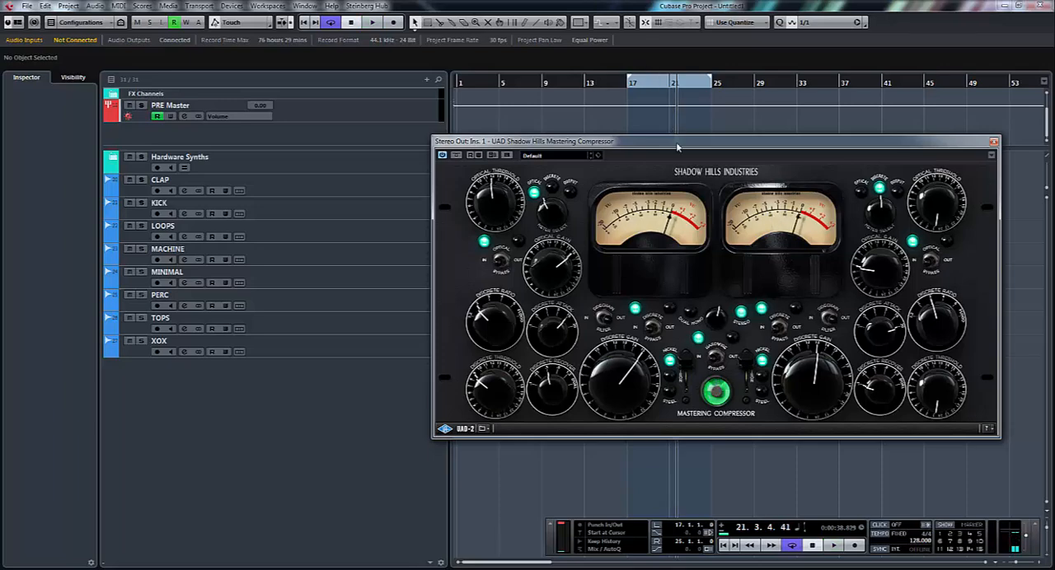
drag(677, 147, 681, 132)
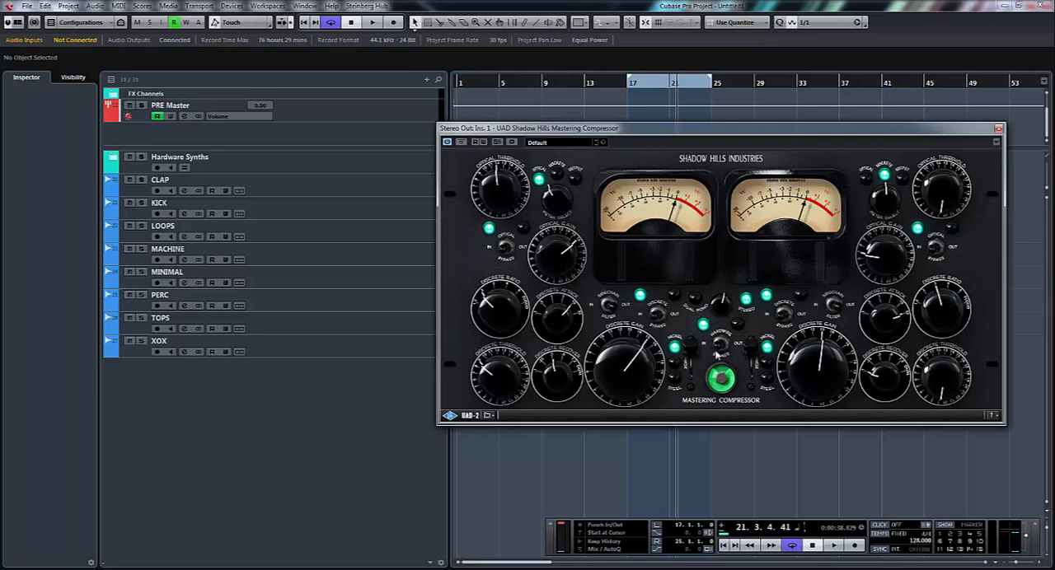
- Play the loop with the optical section out, raise the first channel's discrete ratio, and rebalance its discrete threshold and gain
key(space)
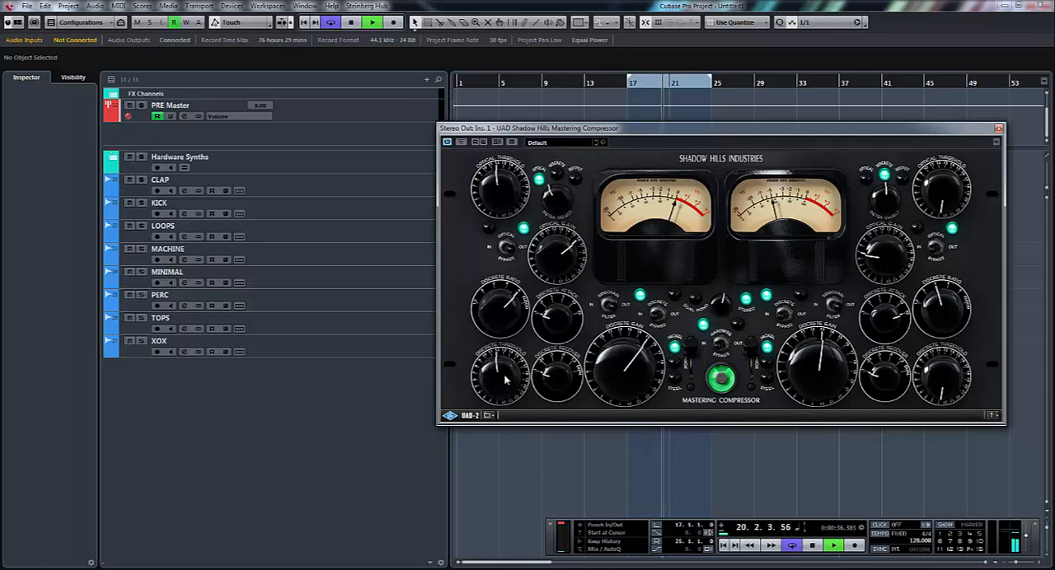
drag(621, 382, 628, 338)
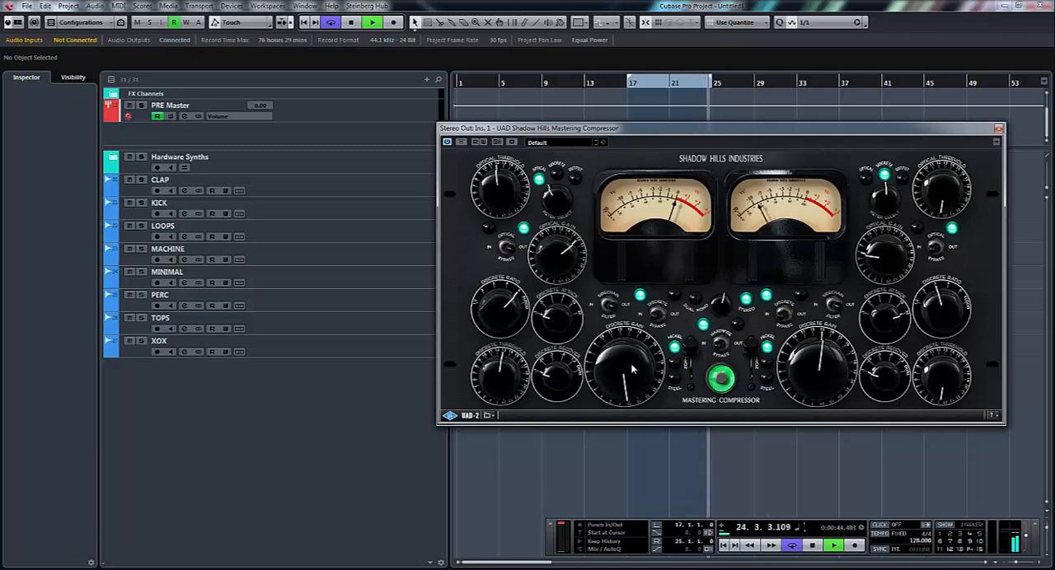
drag(632, 367, 632, 374)
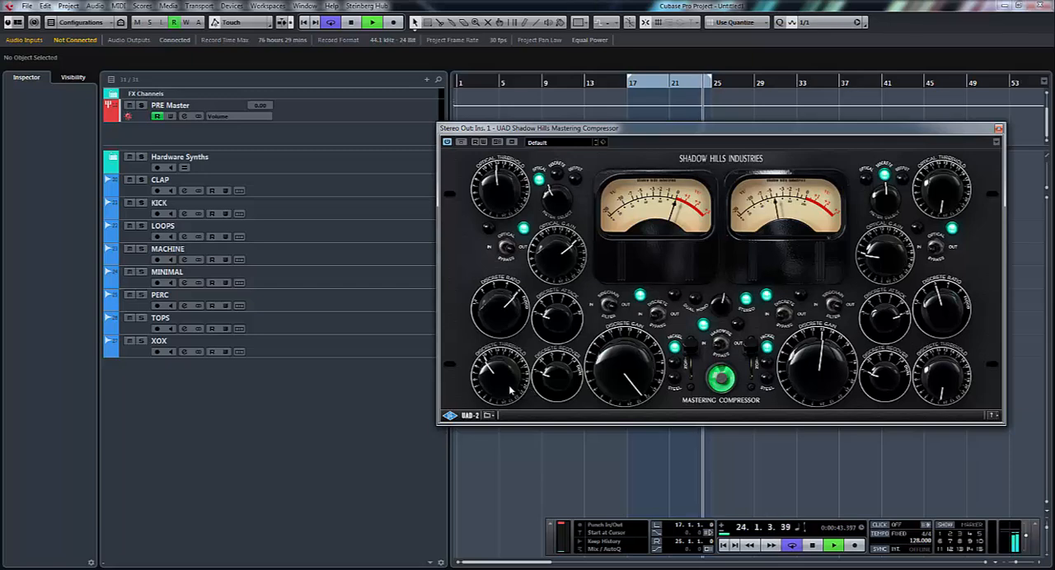
drag(618, 391, 621, 397)
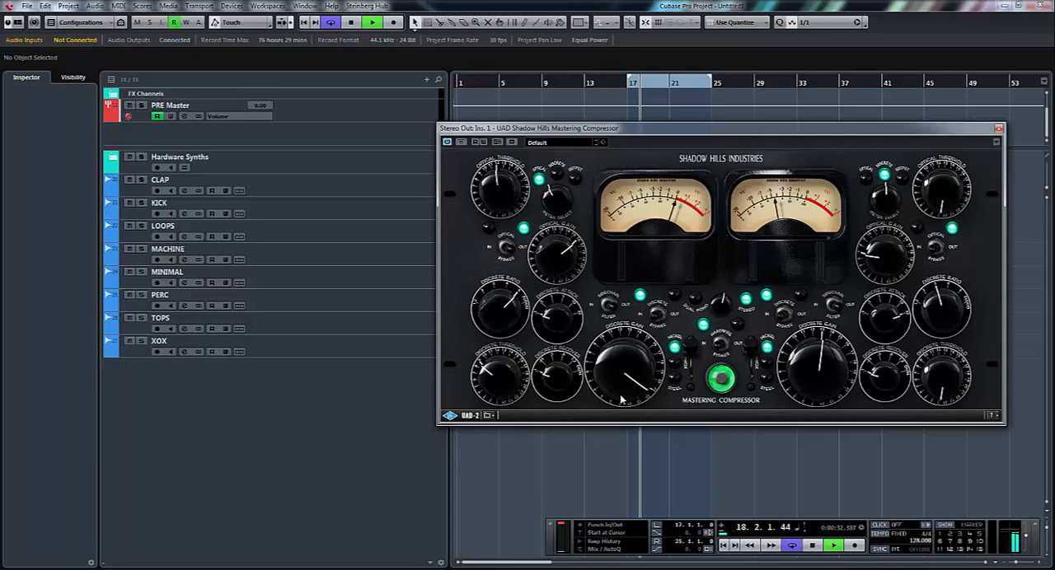
- Raise the first channel's discrete gain further and lower its discrete threshold slightly while the loop plays
key(space)
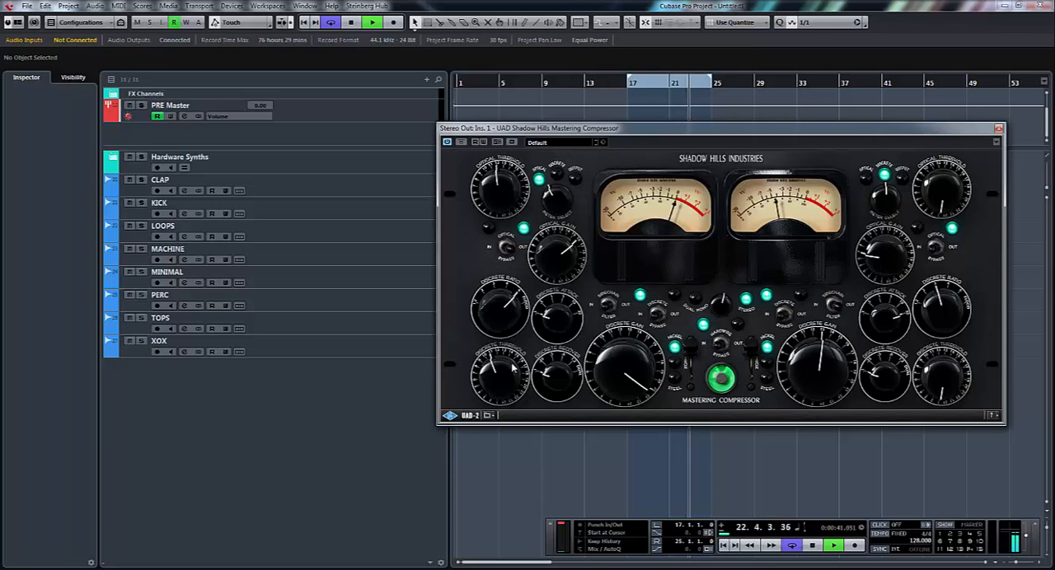
drag(611, 381, 610, 369)
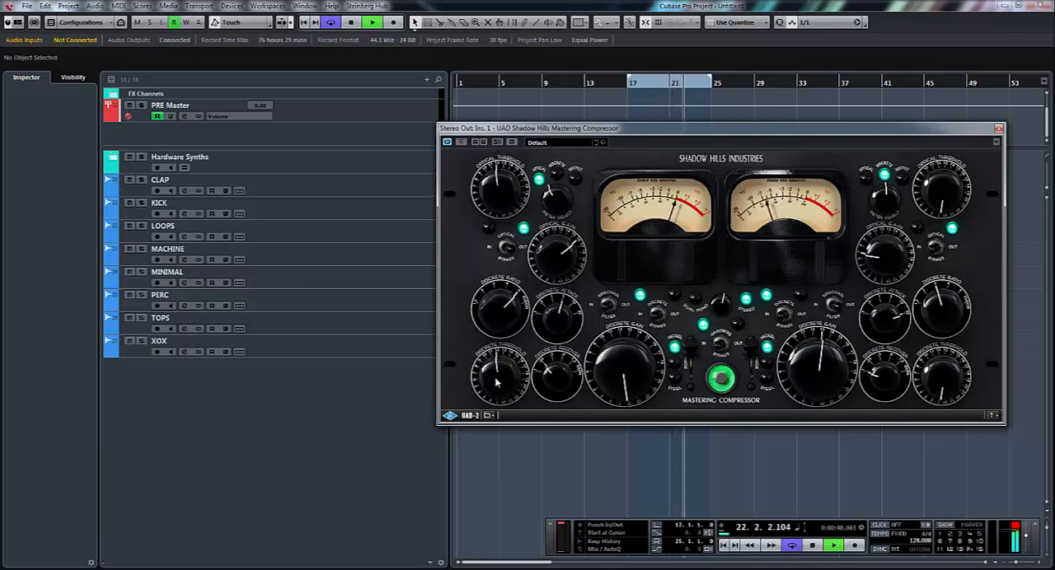
drag(496, 382, 497, 393)
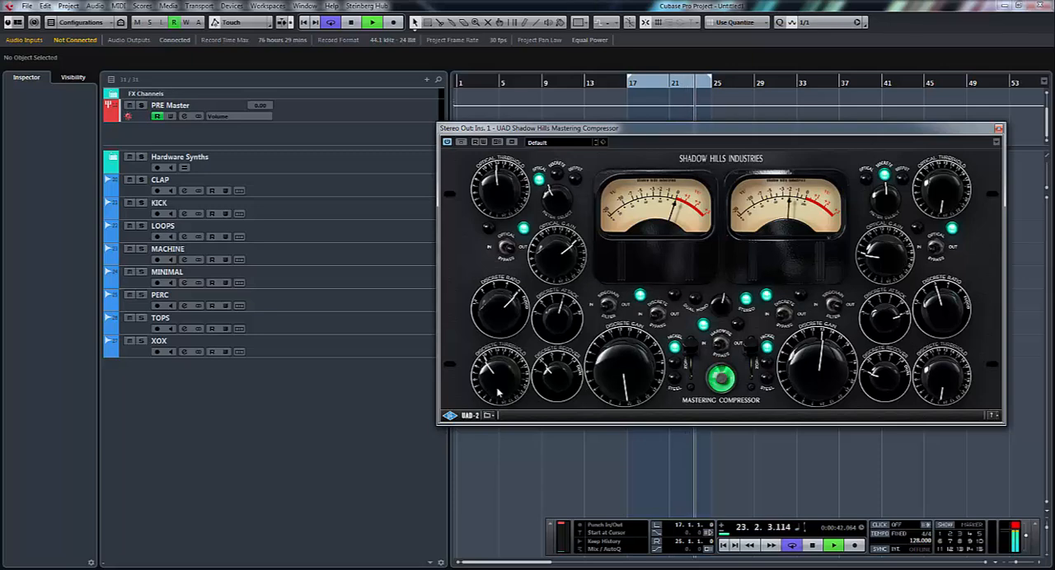
key(space)
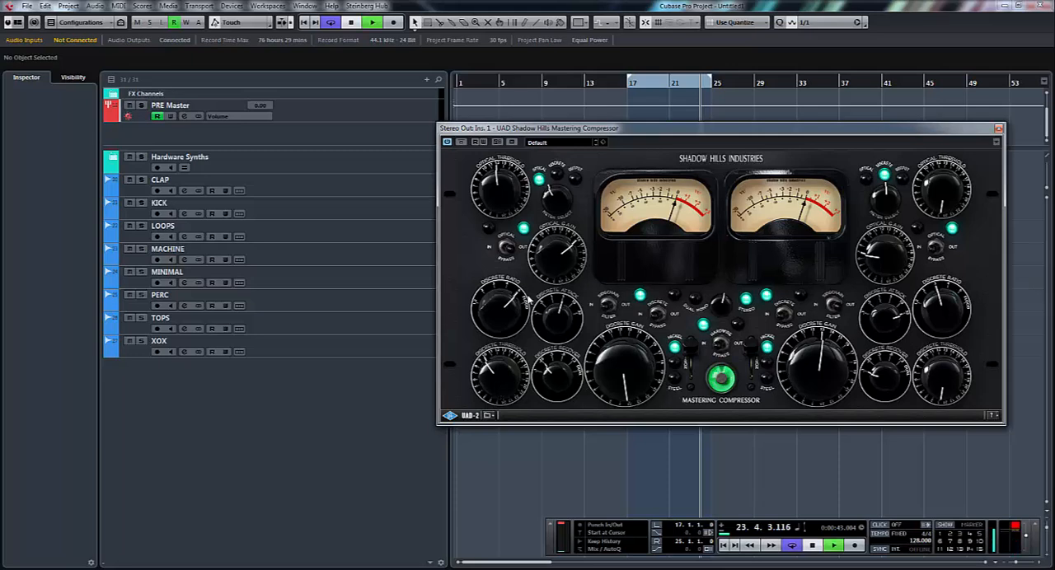
- Switch the optical section in, raise the first channel's optical threshold, and readjust its optical gain to compensate
click(508, 249)
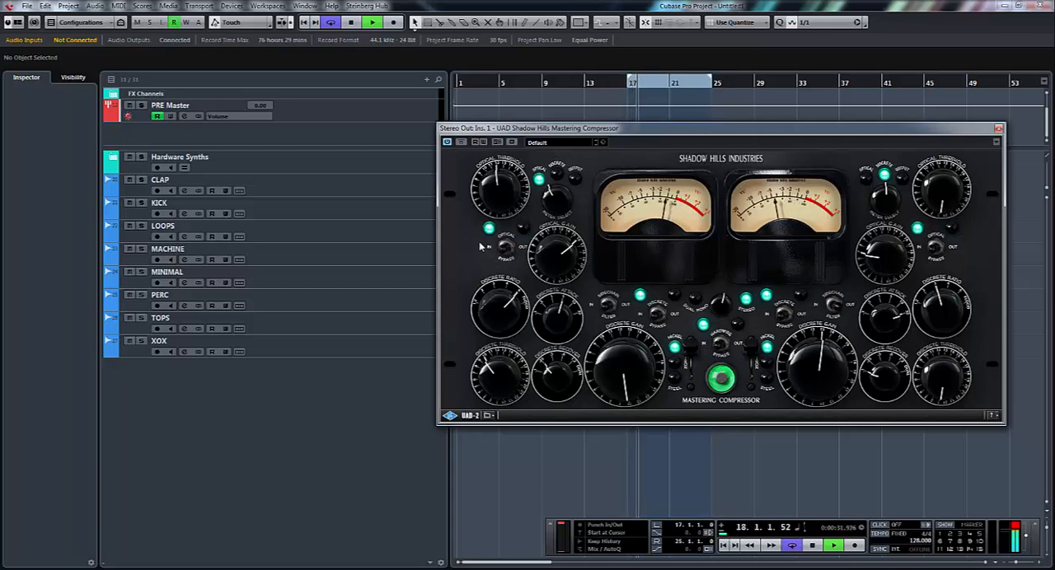
drag(509, 194, 515, 191)
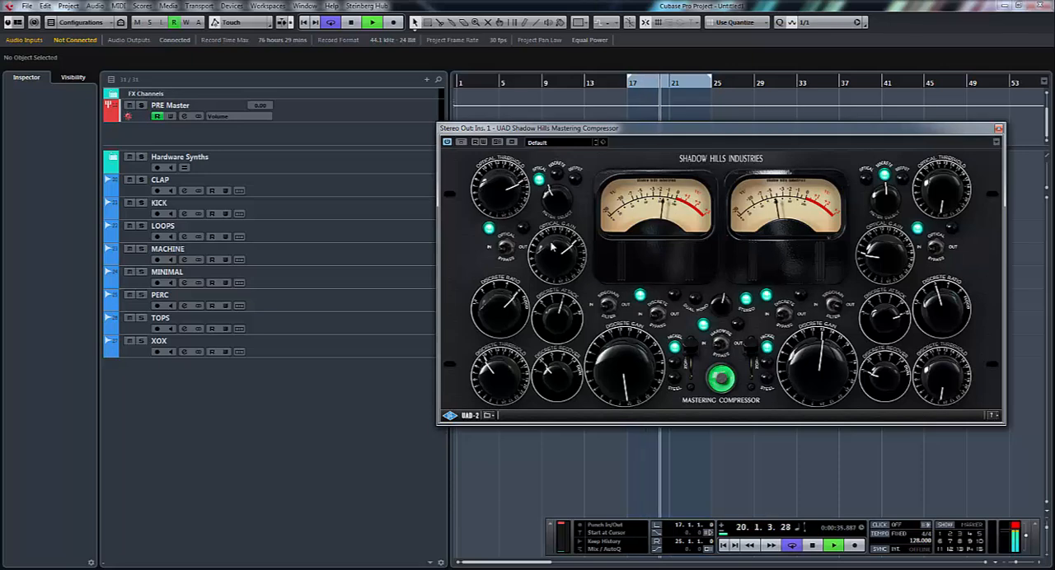
click(516, 201)
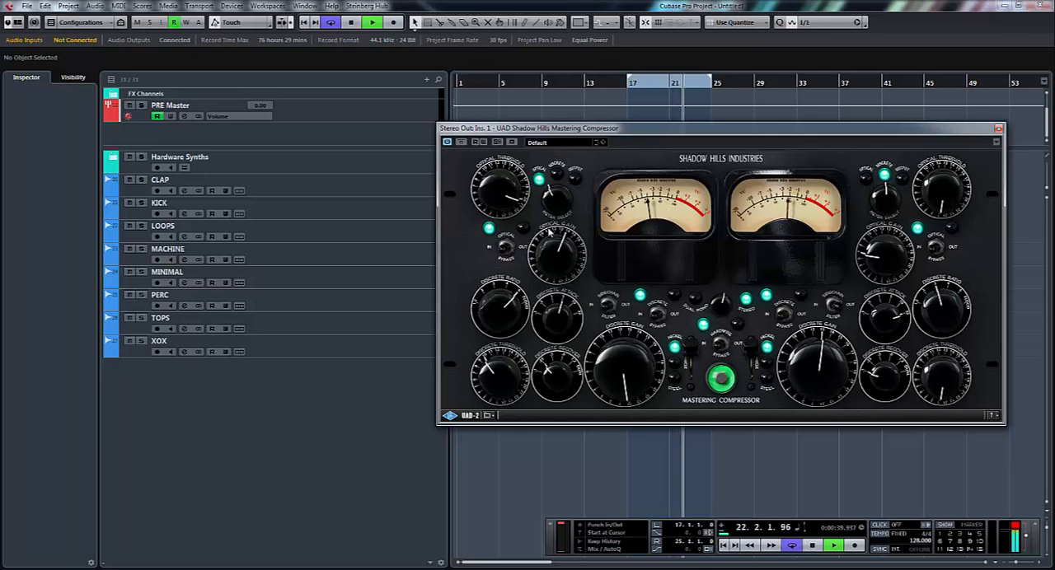
scroll(548, 236, up, 3)
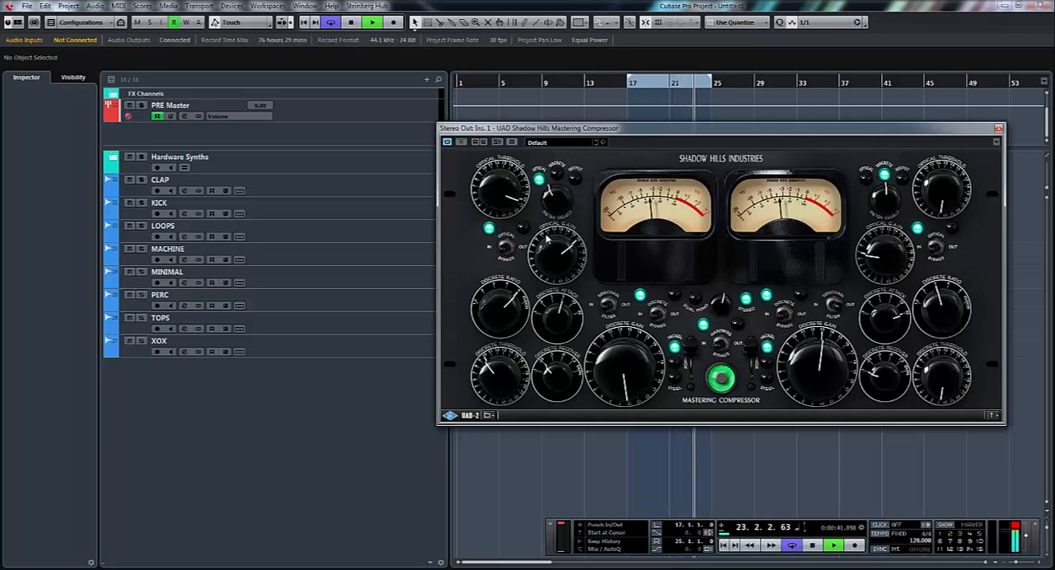
- Compare the compressed and bypassed mix with the hardwire bypass, lowering the first channel's discrete gain to match levels, ending on In
click(718, 344)
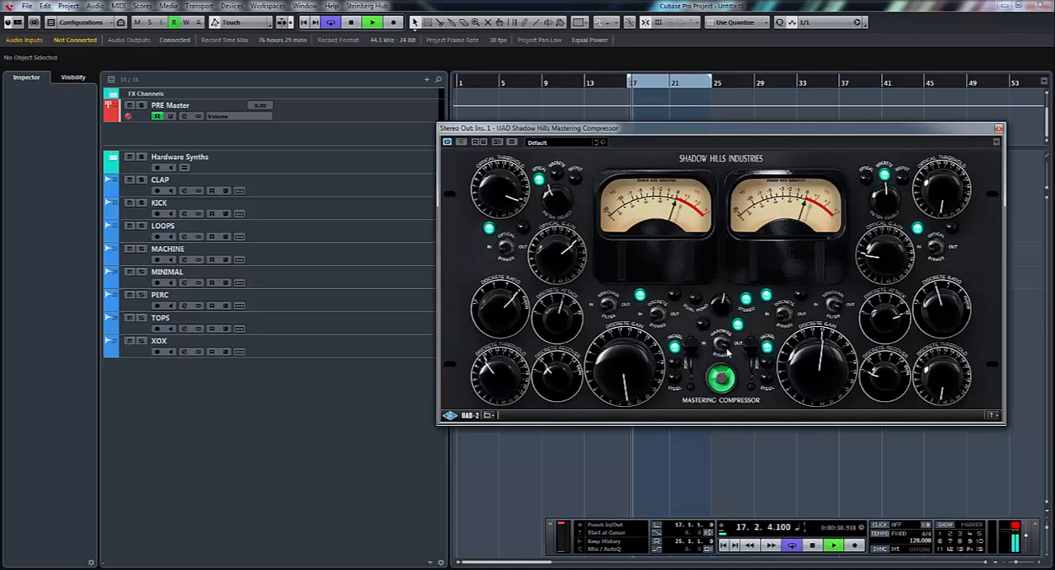
click(721, 346)
key(space)
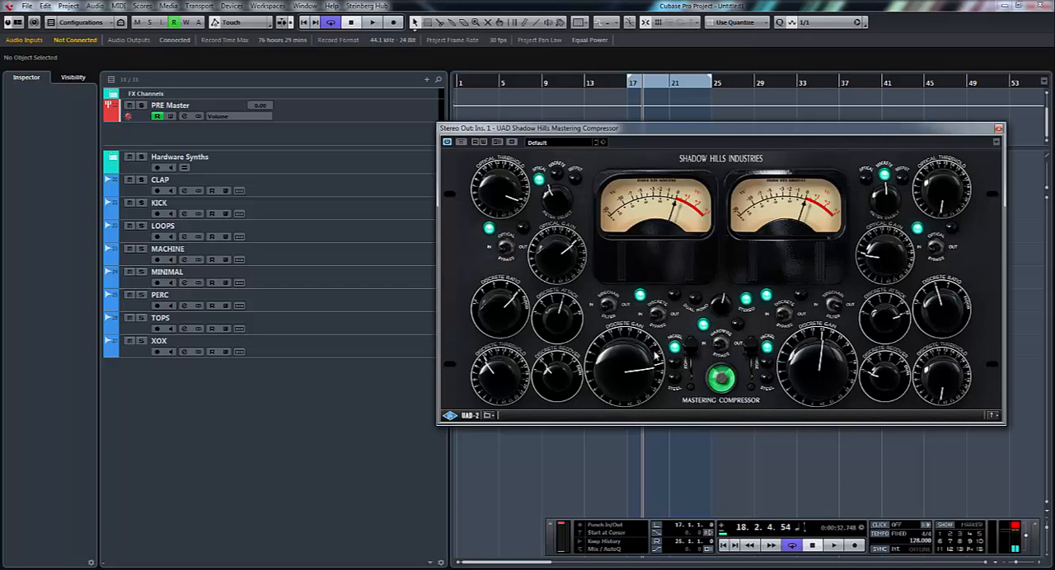
key(space)
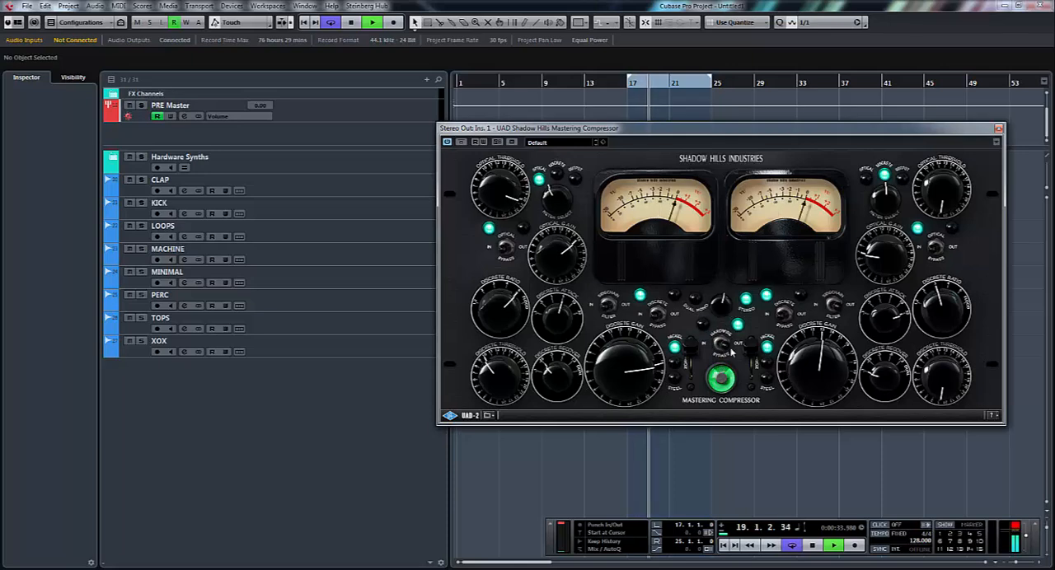
key(space)
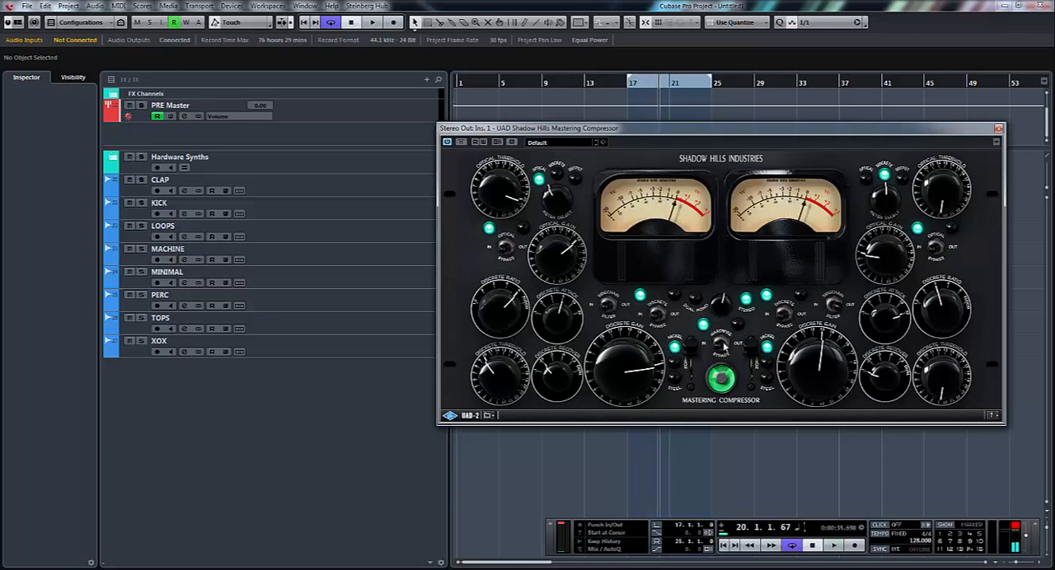
key(space)
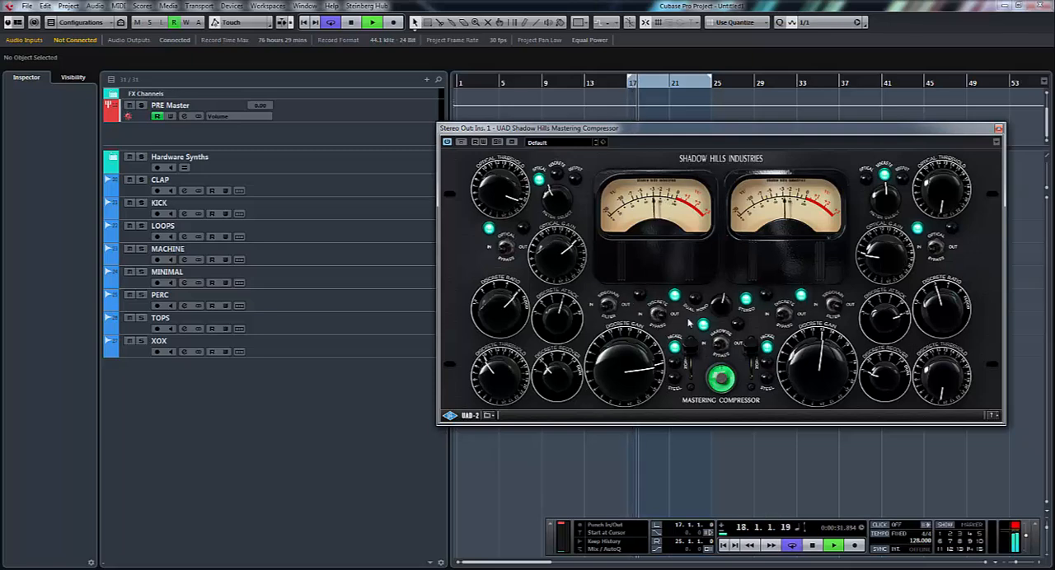
- Switch the discrete section out and compare the optical section in and out, ending on In
click(661, 315)
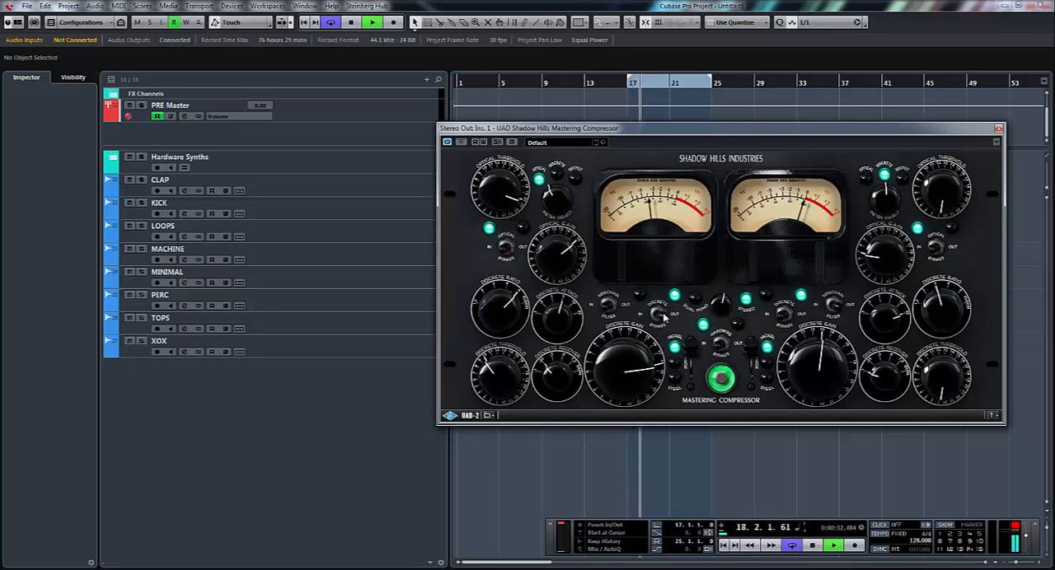
click(506, 246)
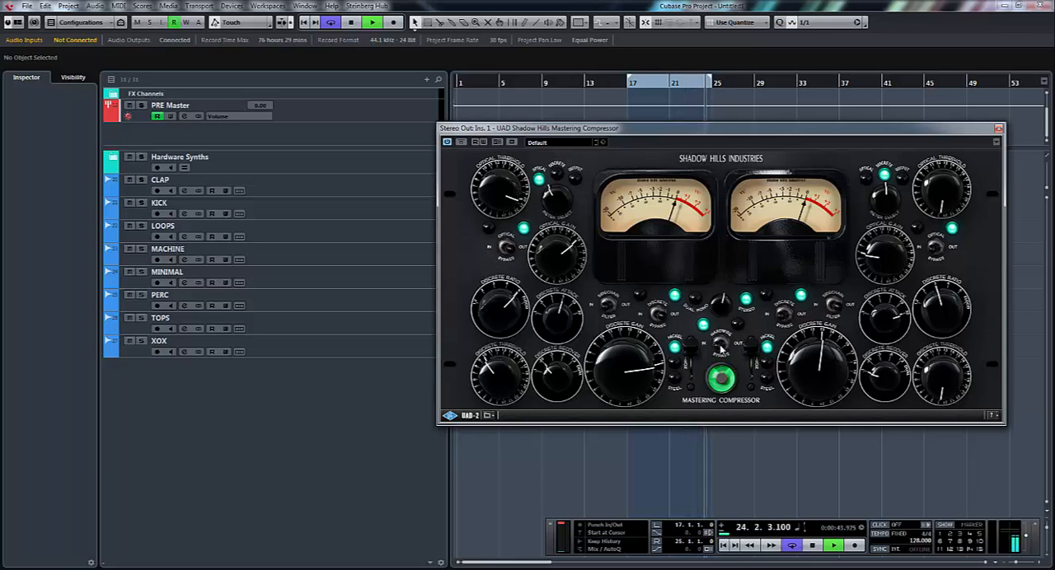
click(500, 234)
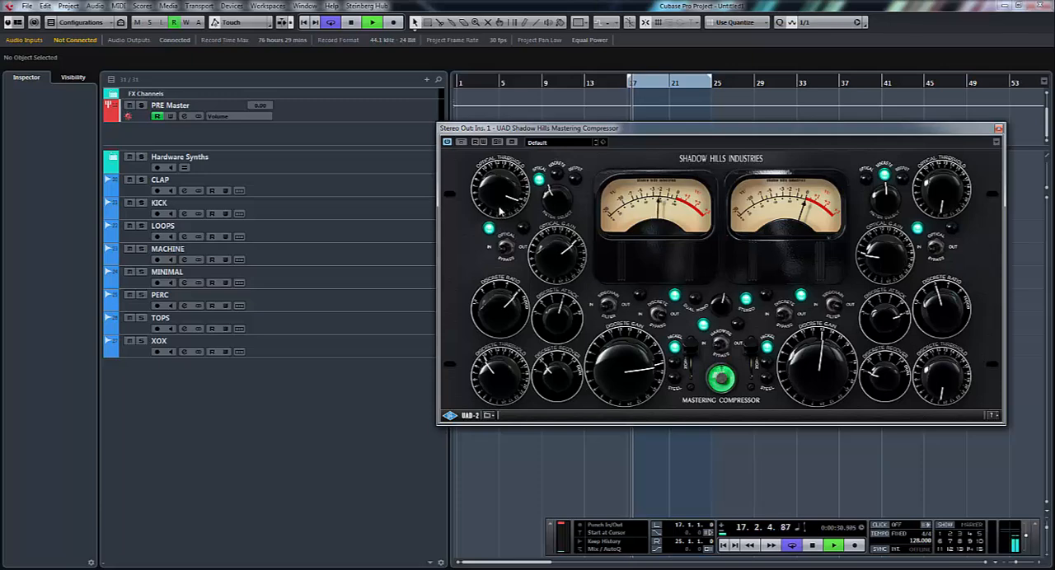
- Lower the first channel's optical threshold slightly and raise its optical gain, ending with the optical section out
drag(501, 206, 504, 224)
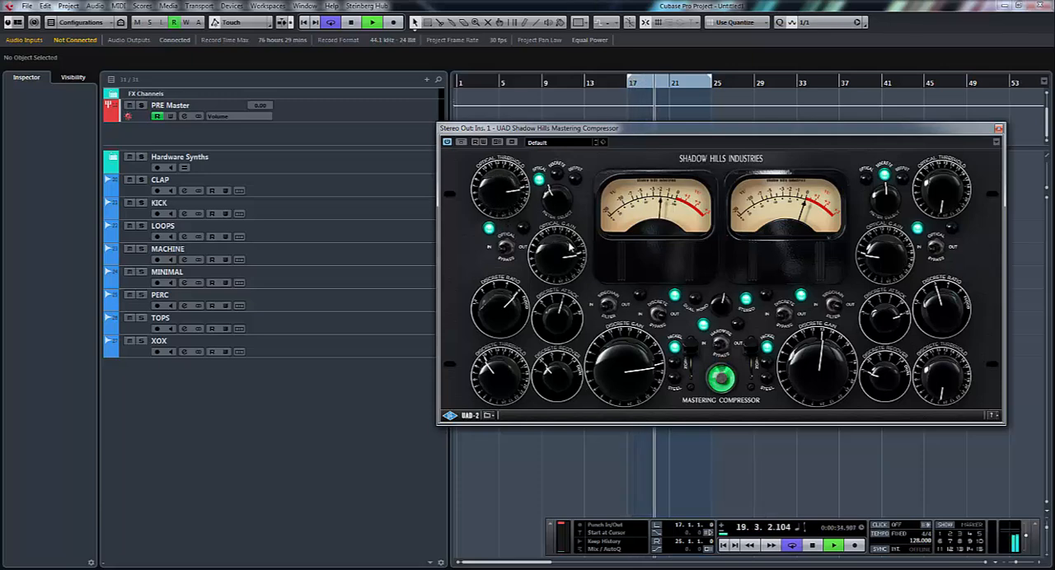
drag(518, 203, 520, 221)
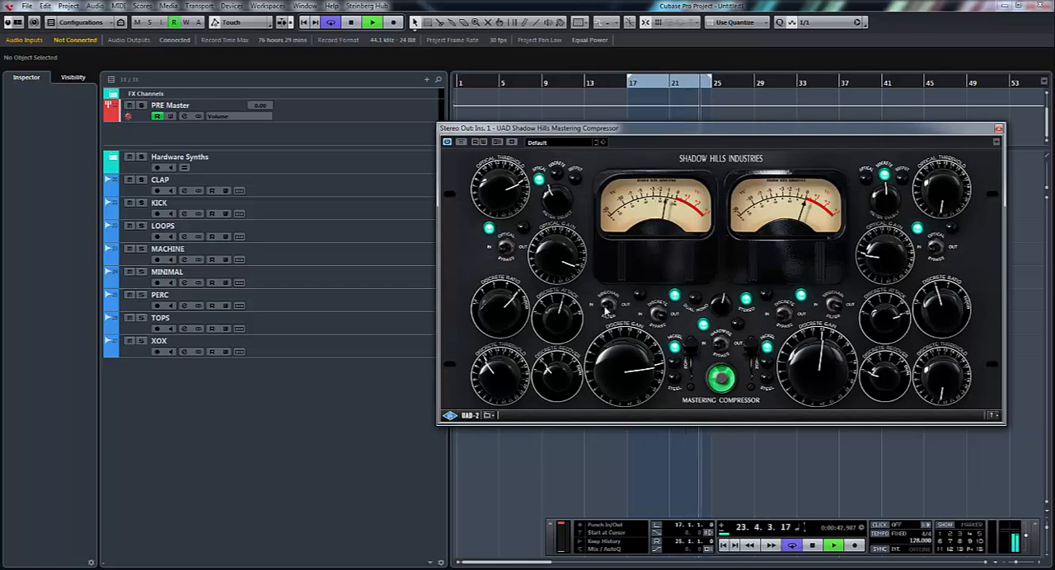
click(498, 238)
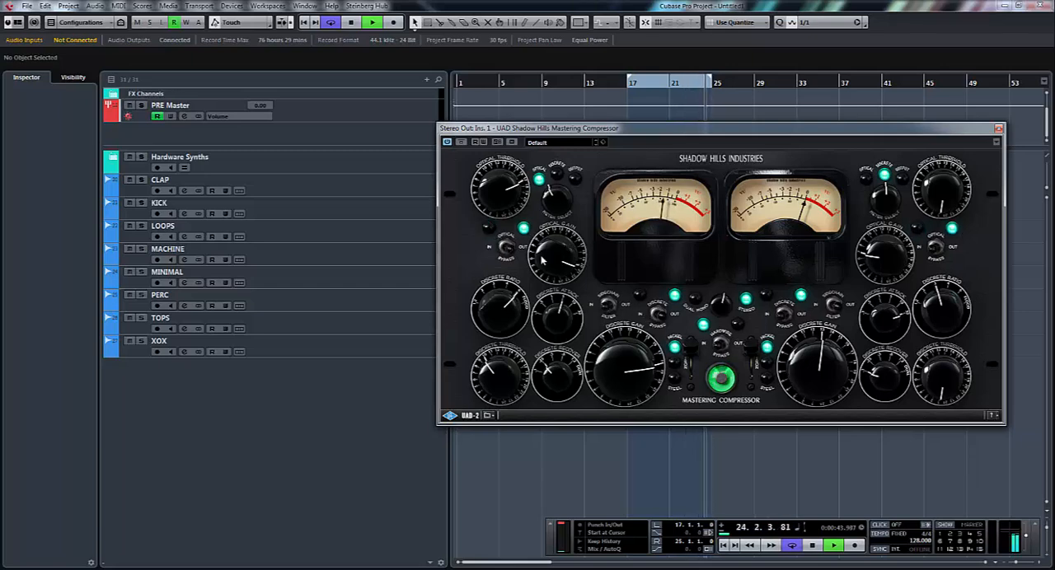
- Switch the discrete section in with a lower ratio, balance its first-channel threshold and gain, and compare against the hardwire bypass
click(660, 316)
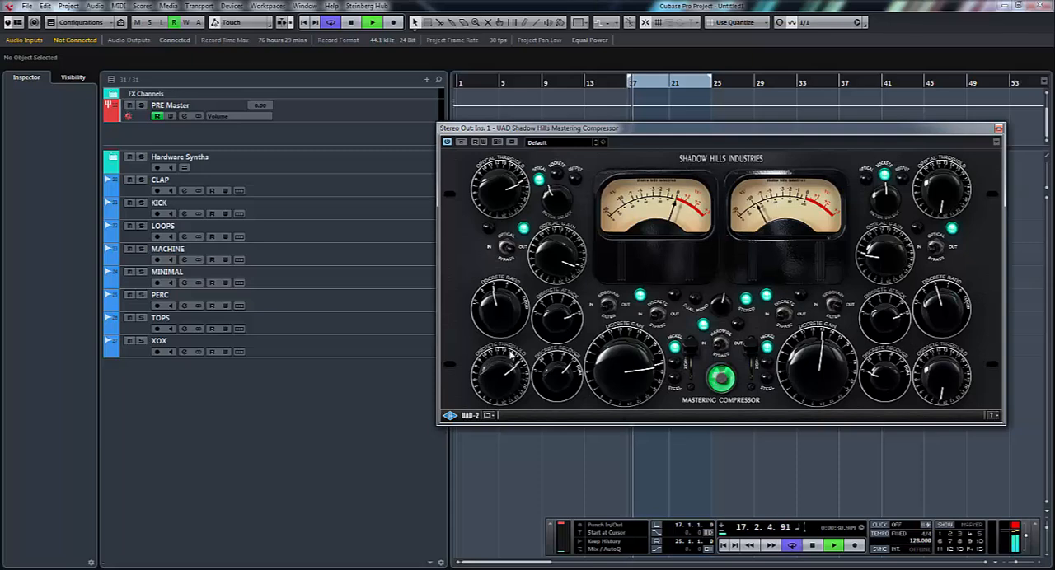
mouse_move(508, 360)
mouse_down()
mouse_move(504, 379)
mouse_move(513, 353)
mouse_up()
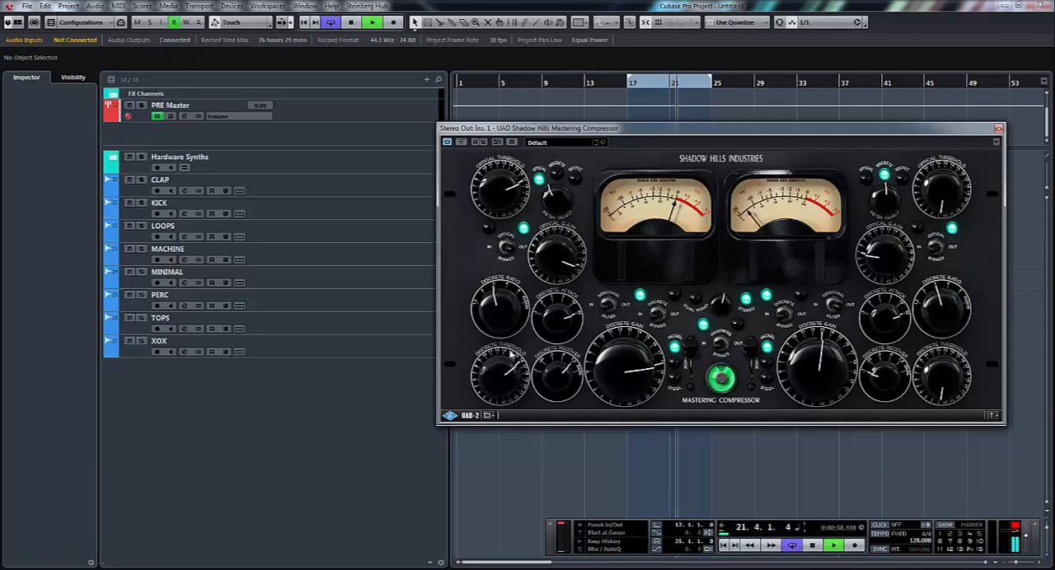
drag(511, 355, 509, 370)
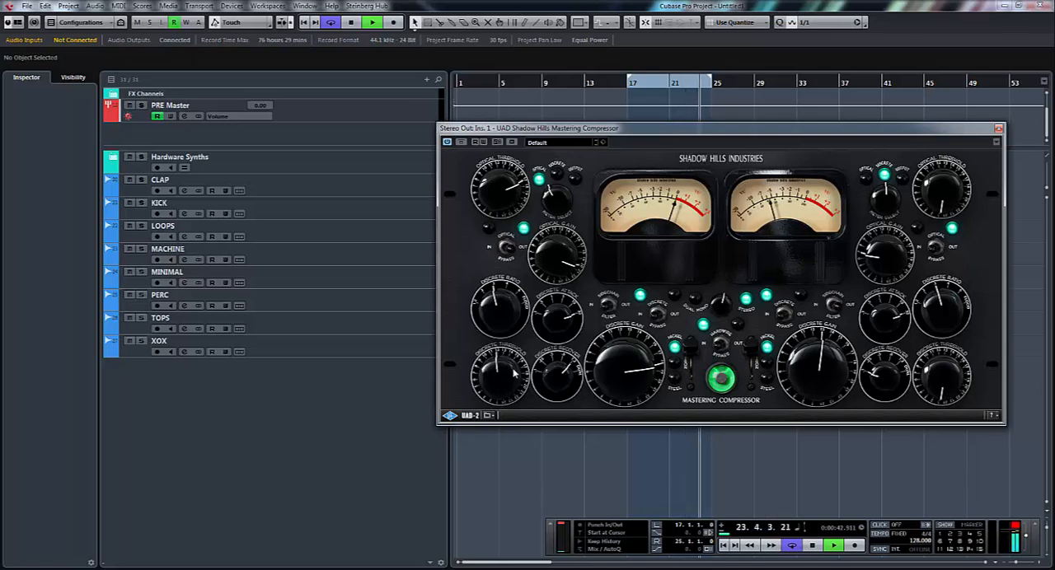
drag(606, 378, 606, 367)
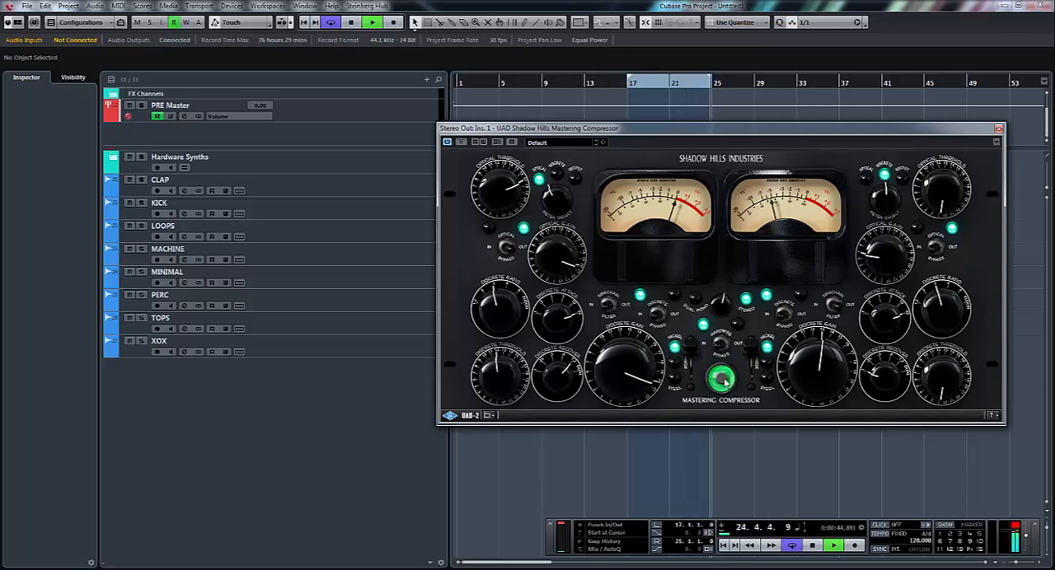
click(721, 345)
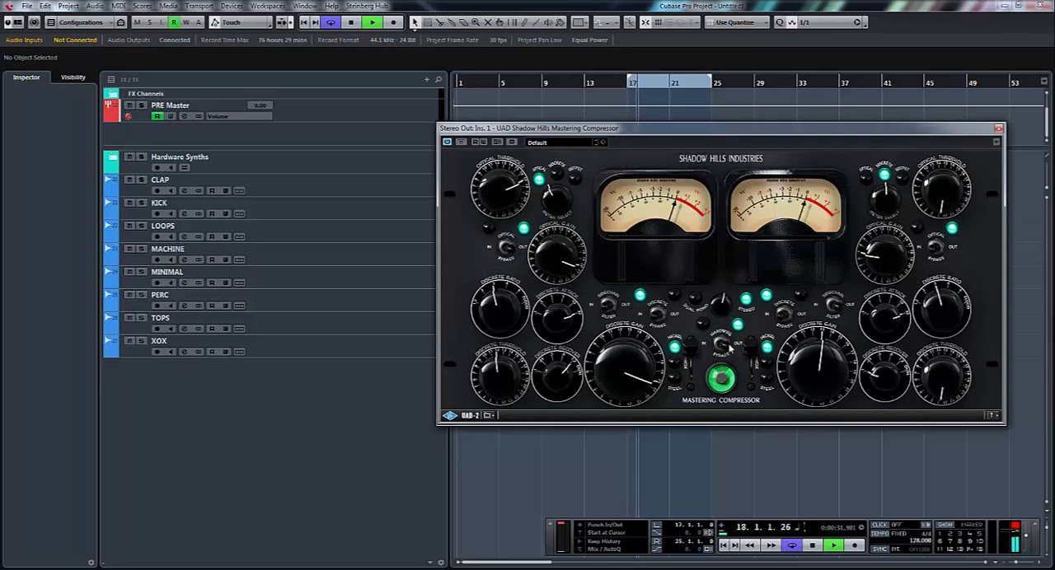
click(725, 346)
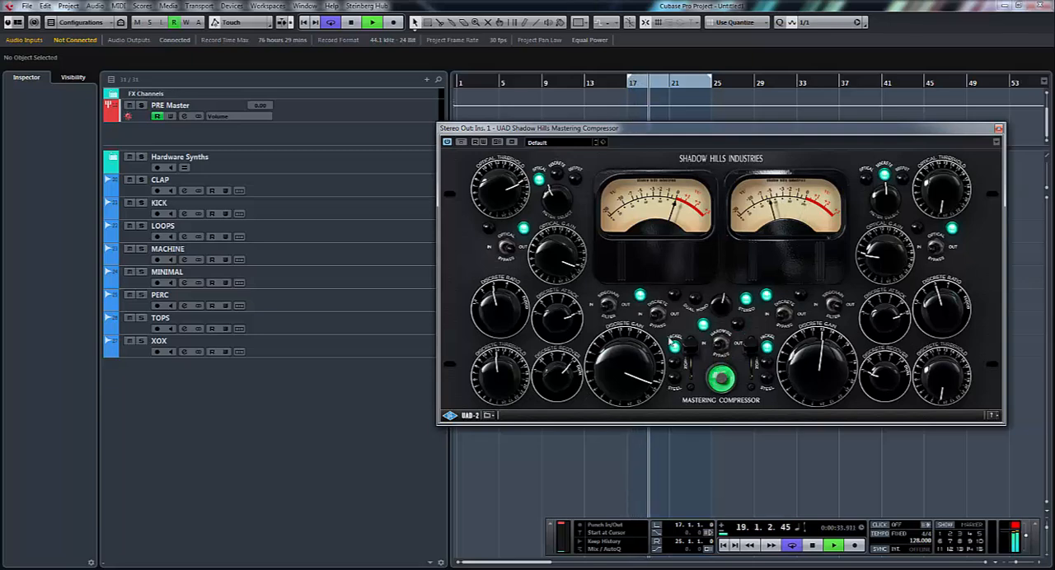
- Switch the optical section in, lower the first channel's optical gain and threshold, and bypass the whole effect for comparison
click(507, 248)
drag(566, 260, 567, 285)
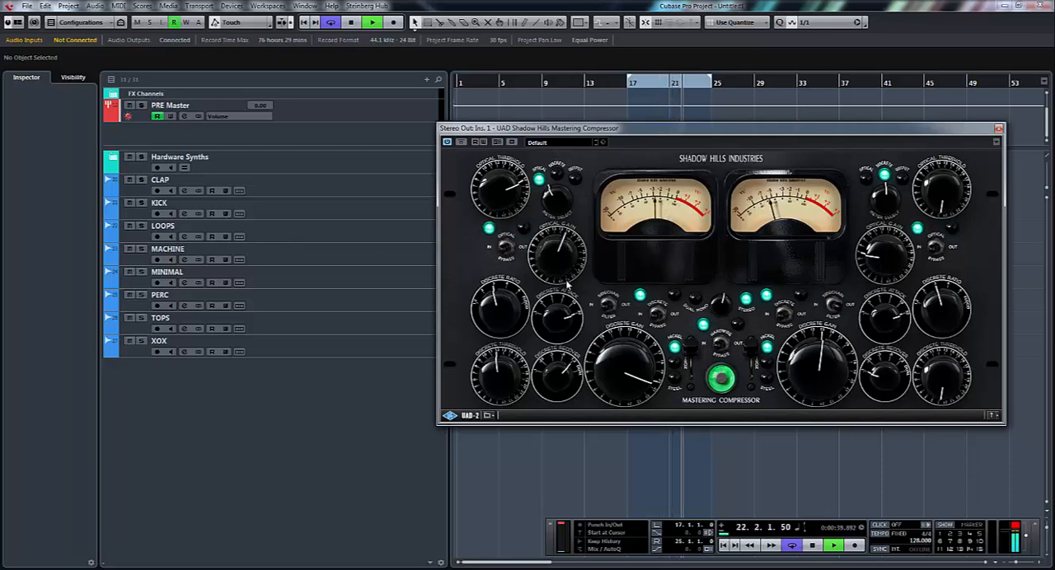
drag(502, 188, 502, 219)
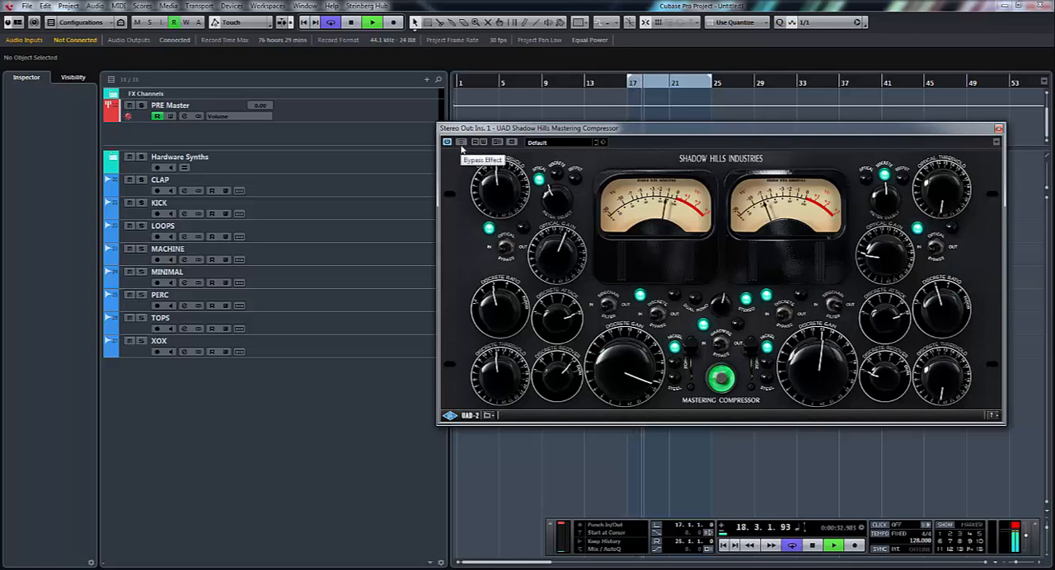
click(461, 144)
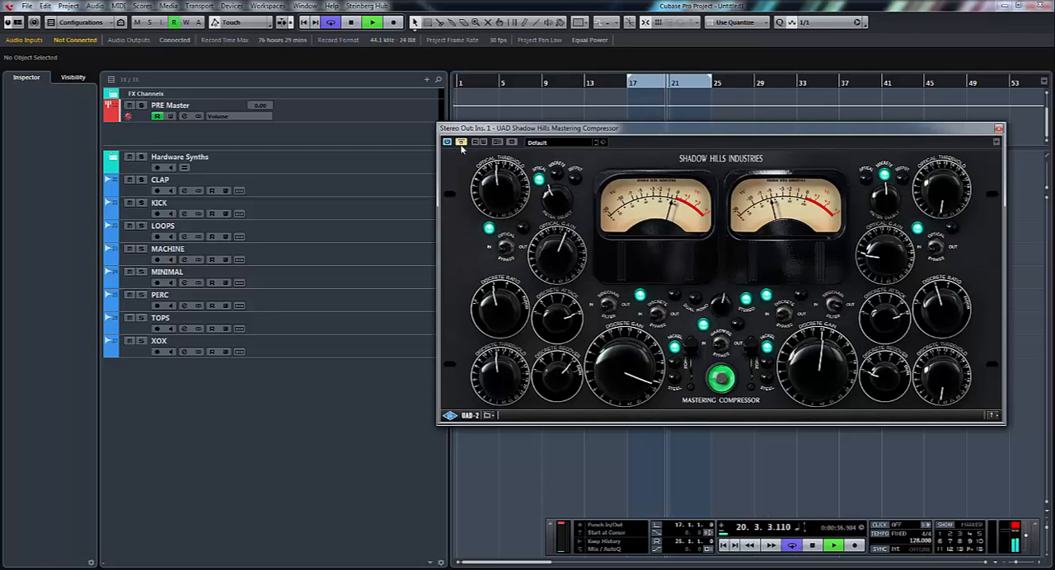
- Take the Shadow Hills Mastering Compressor out of bypass, stop playback, and move its window down over the arrangement
click(461, 144)
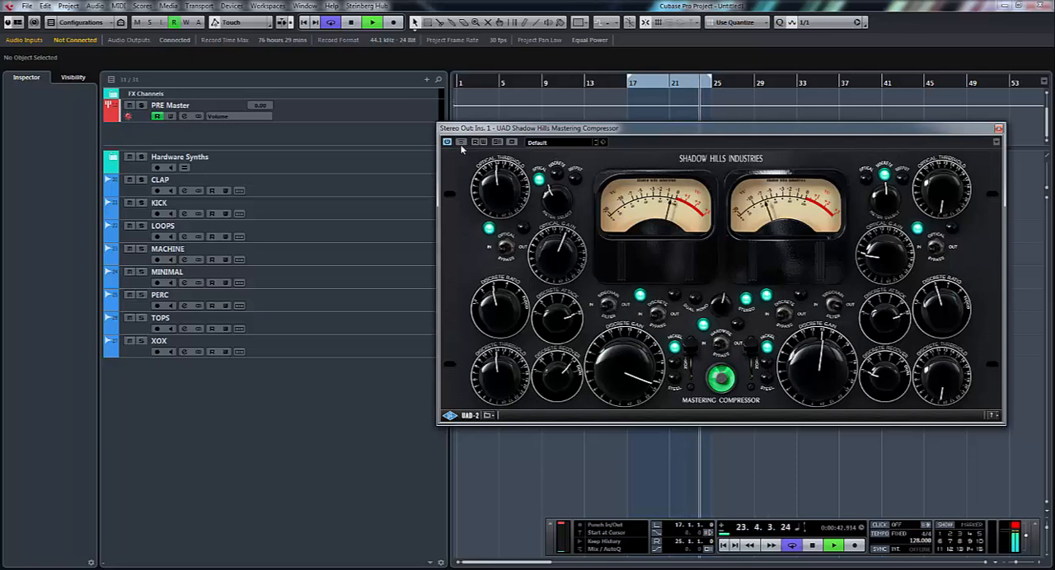
key(space)
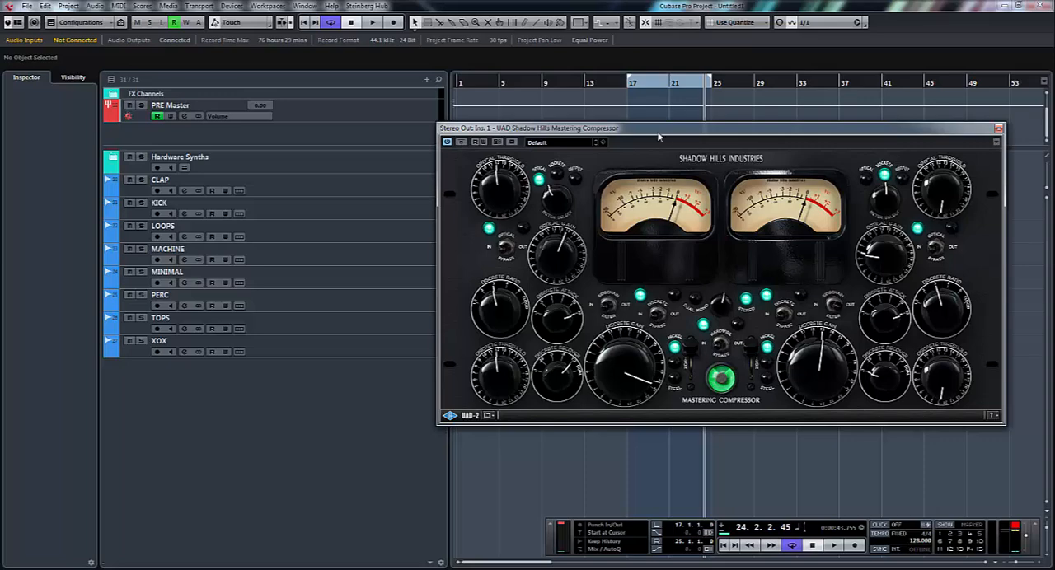
drag(659, 137, 683, 213)
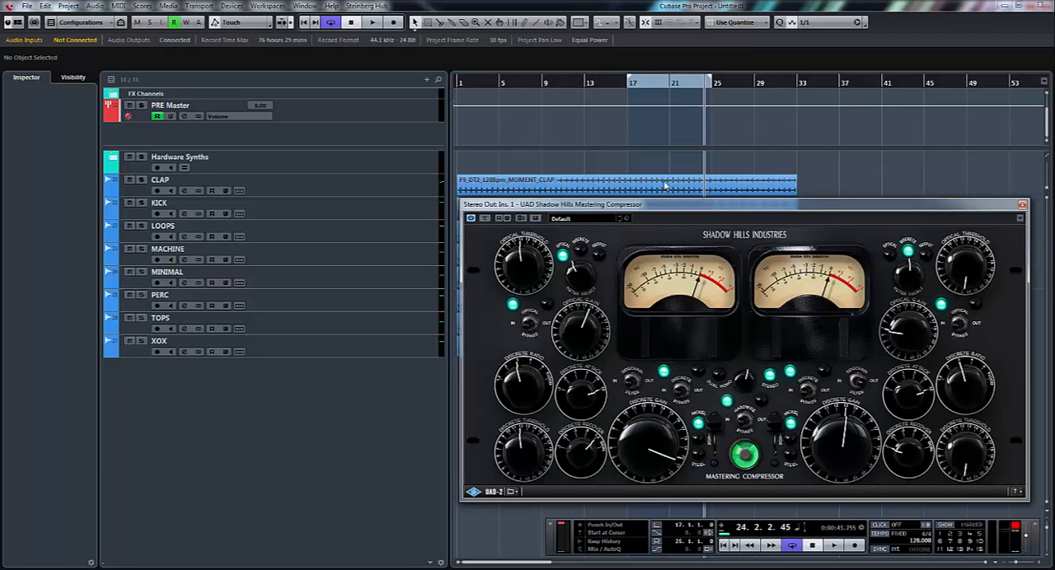
drag(746, 212, 741, 180)
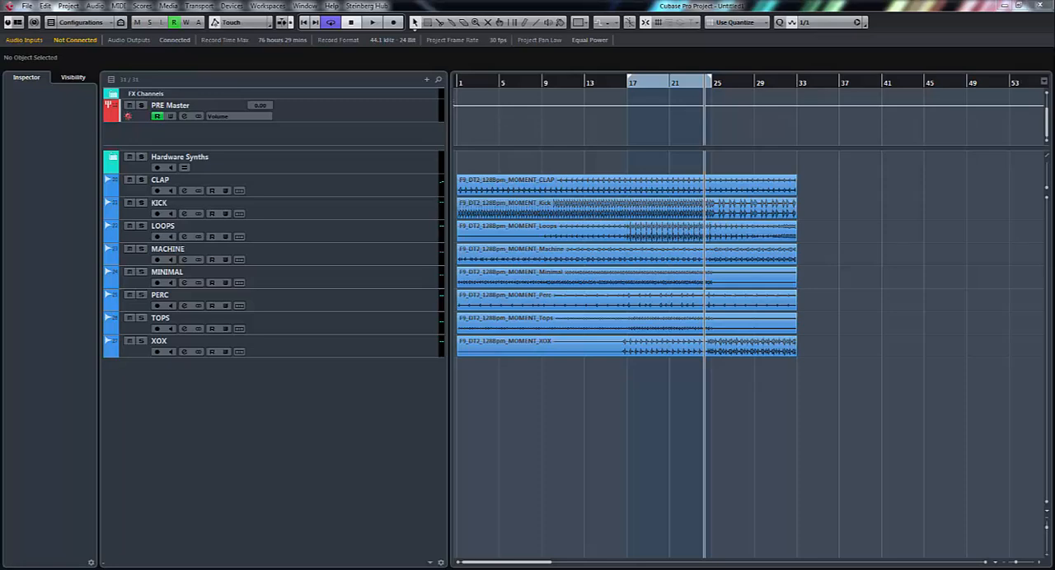
- Show the transport and the Stereo Out's Precision Buss Compressor, and set its threshold to -17.2 dB
key(F2)
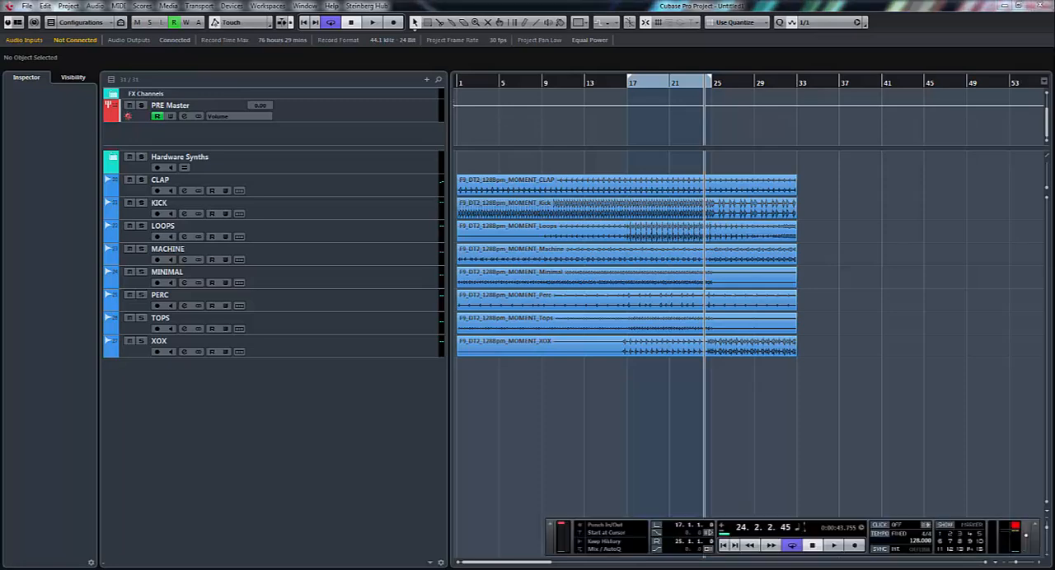
drag(1054, 282, 873, 356)
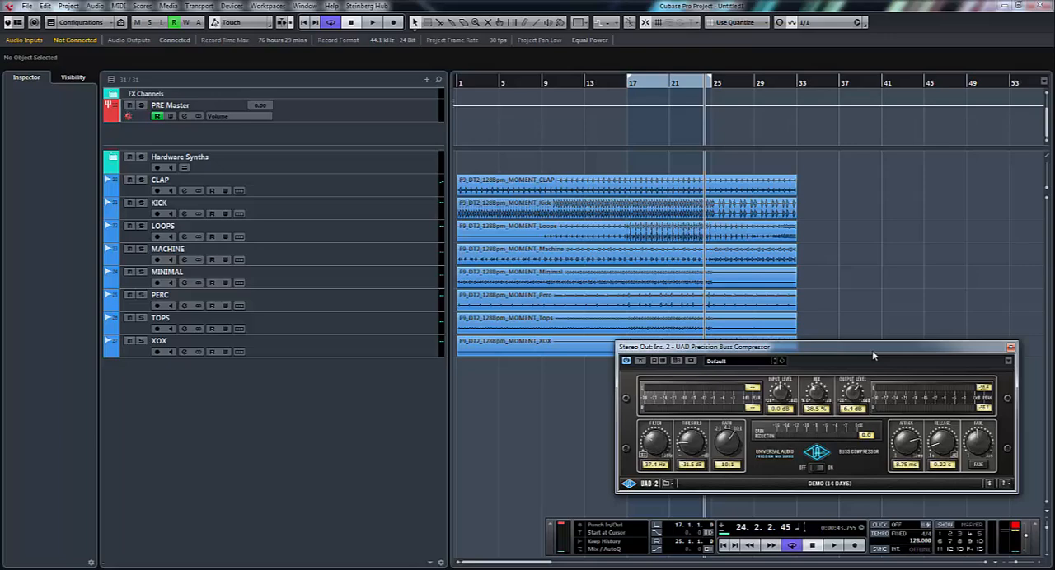
drag(873, 350, 872, 237)
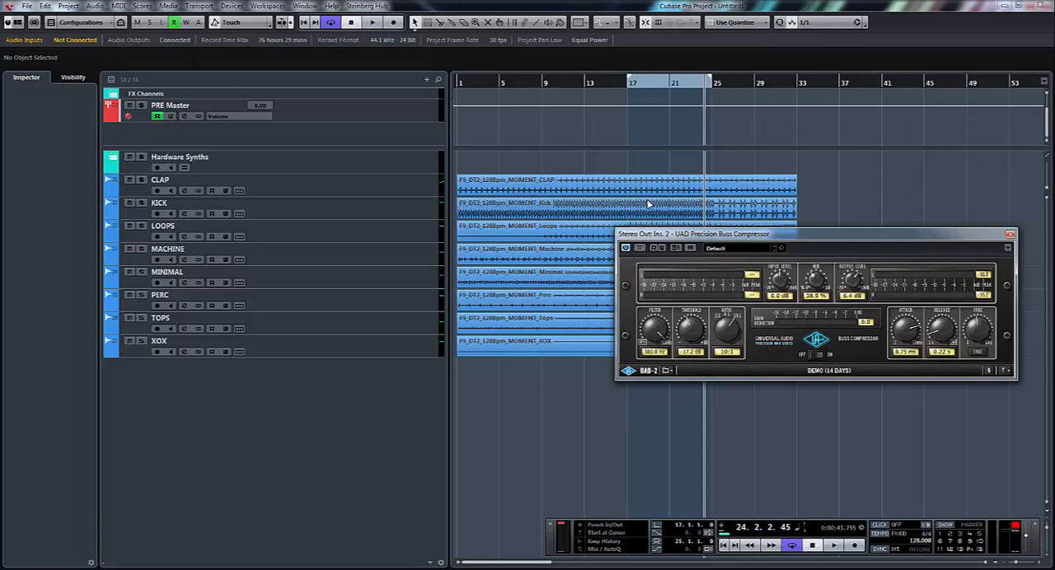
- Set the Precision Buss Compressor's filter to 37.4 Hz, mix to 53%, attack to 32.93 ms and release to 0.10 s
drag(681, 272, 682, 319)
drag(844, 241, 754, 256)
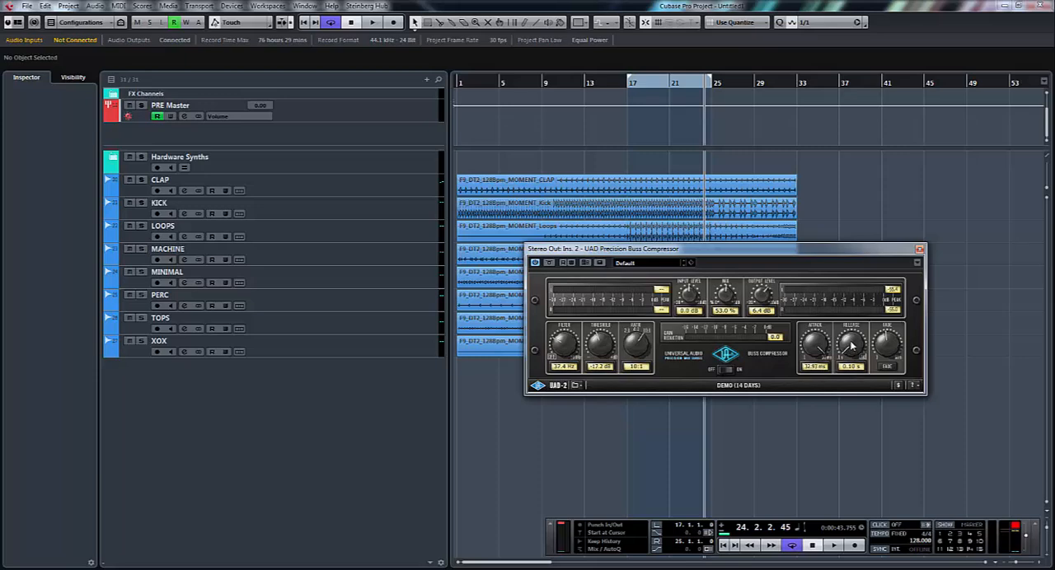
drag(858, 222, 854, 298)
- Browse the Precision Buss Compressor's factory presets and stay on Default
click(648, 264)
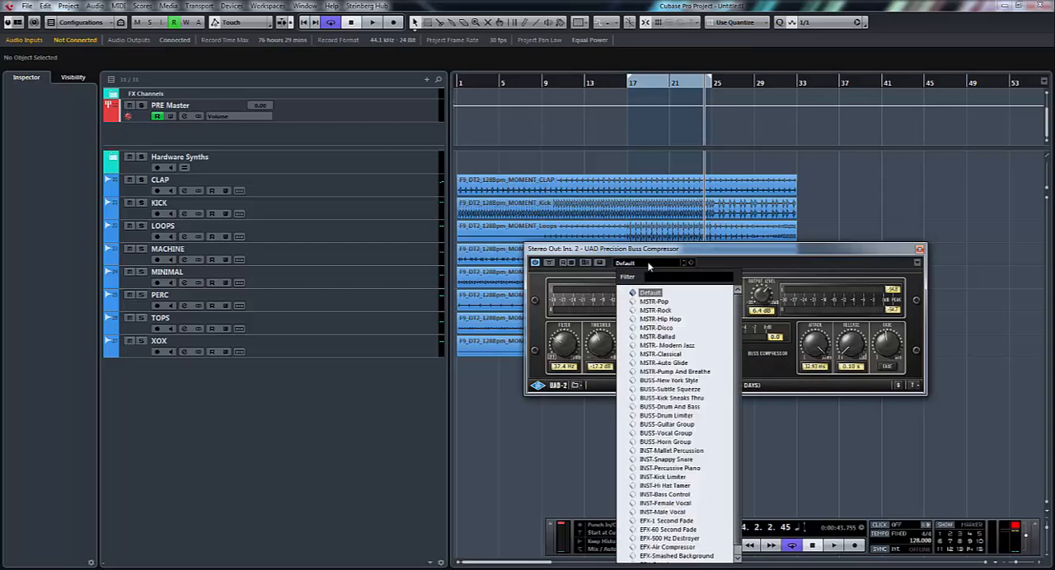
click(655, 310)
click(663, 264)
click(650, 293)
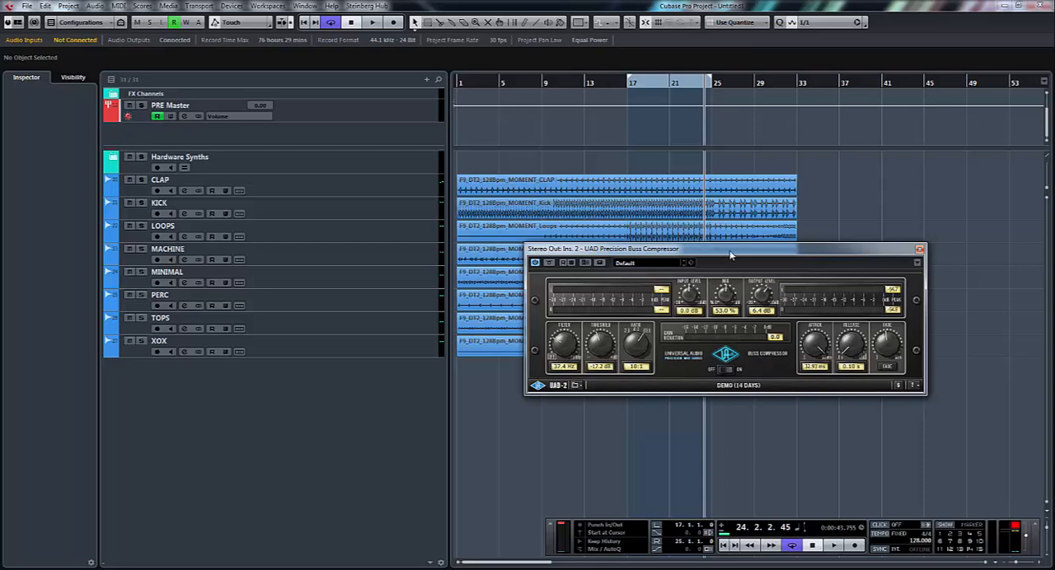
- Play the loop, turn the compressor's filter off, and set the ratio to 2:1 and the threshold to 0 dB
drag(731, 255, 759, 291)
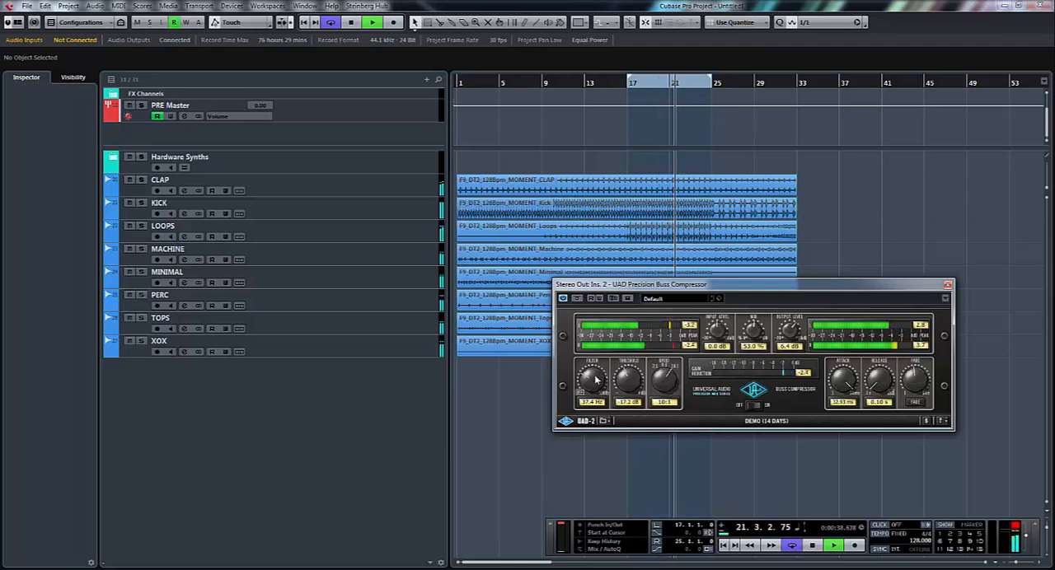
drag(597, 380, 601, 431)
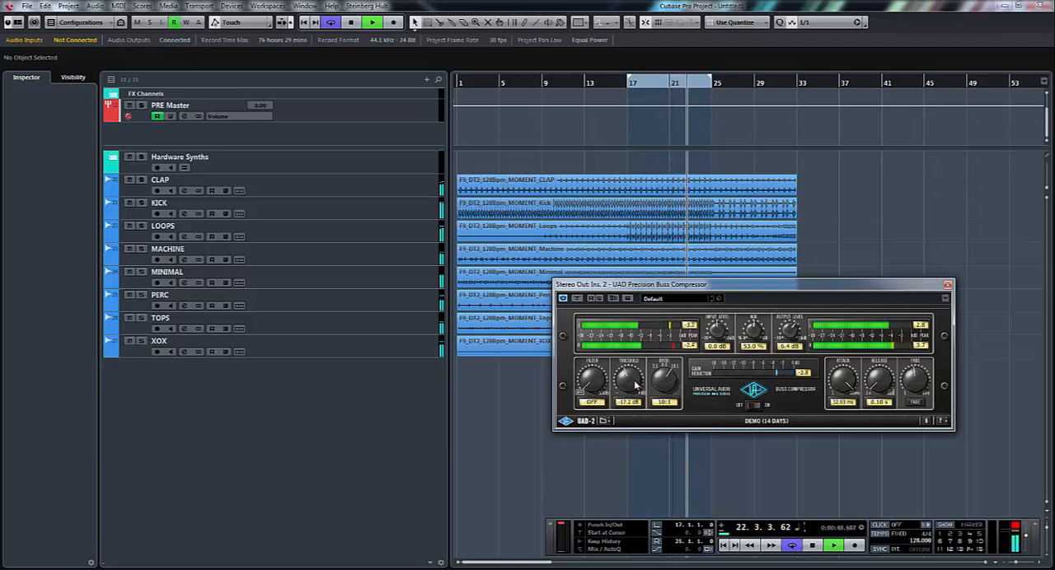
drag(635, 385, 666, 463)
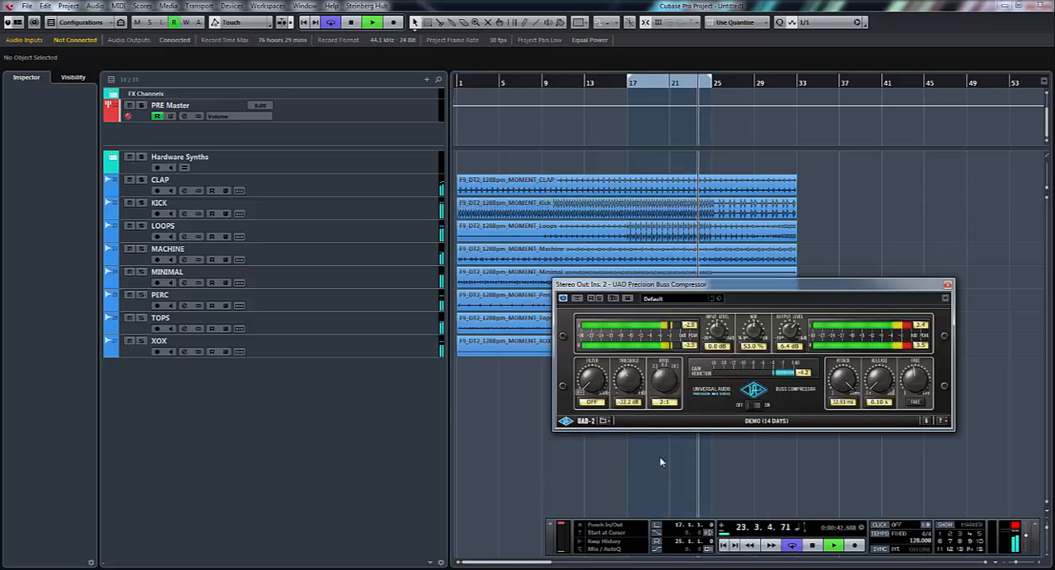
drag(634, 385, 648, 294)
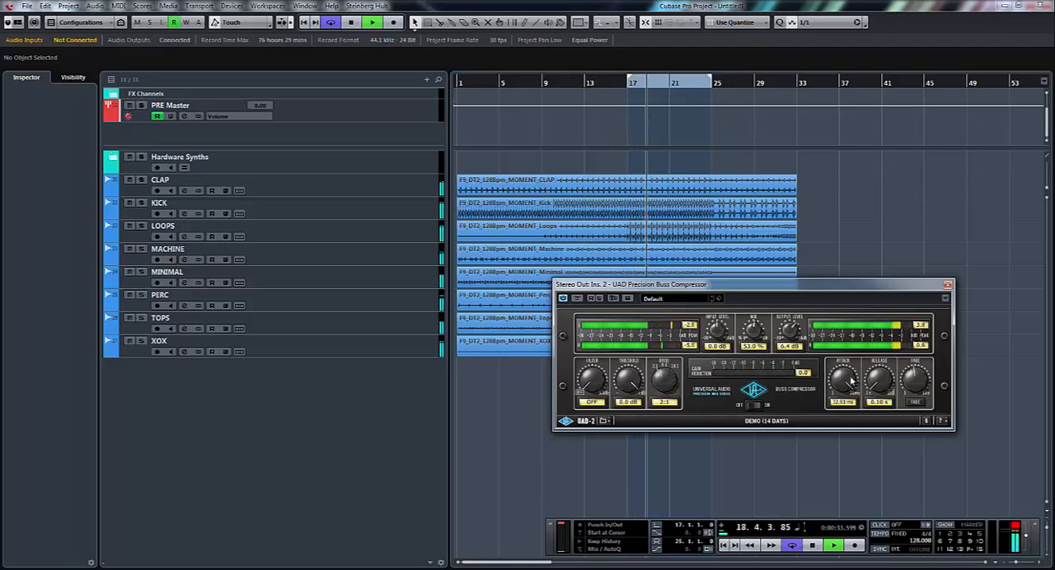
- Set the attack to 6.69 ms, the release to 0.97 s and the mix to 100% with playback stopped
drag(844, 382, 850, 419)
drag(883, 390, 889, 350)
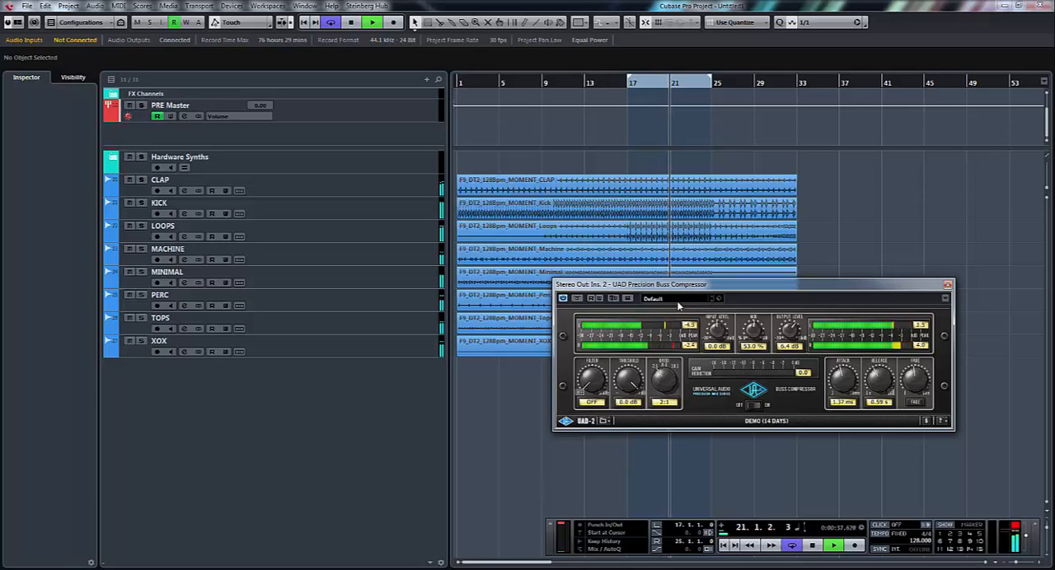
drag(673, 286, 635, 297)
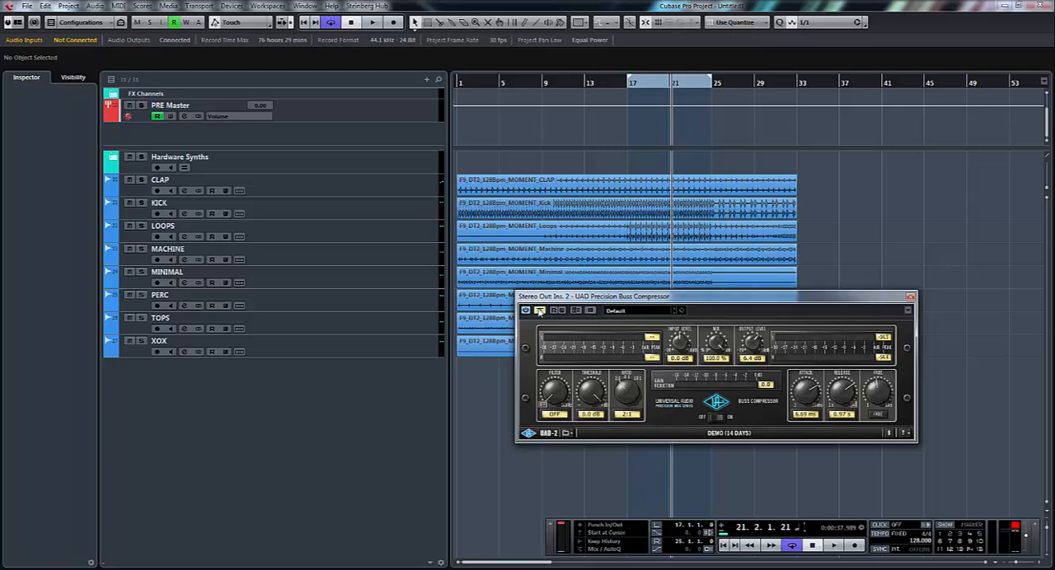
- Restart playback and reset the compressor's output level to 0 dB
key(space)
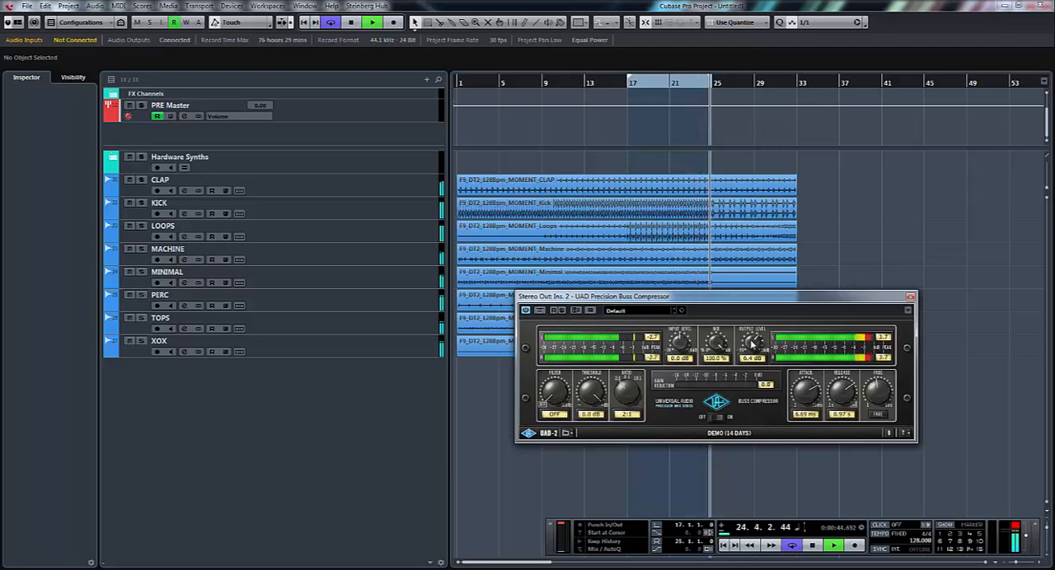
drag(752, 346, 756, 366)
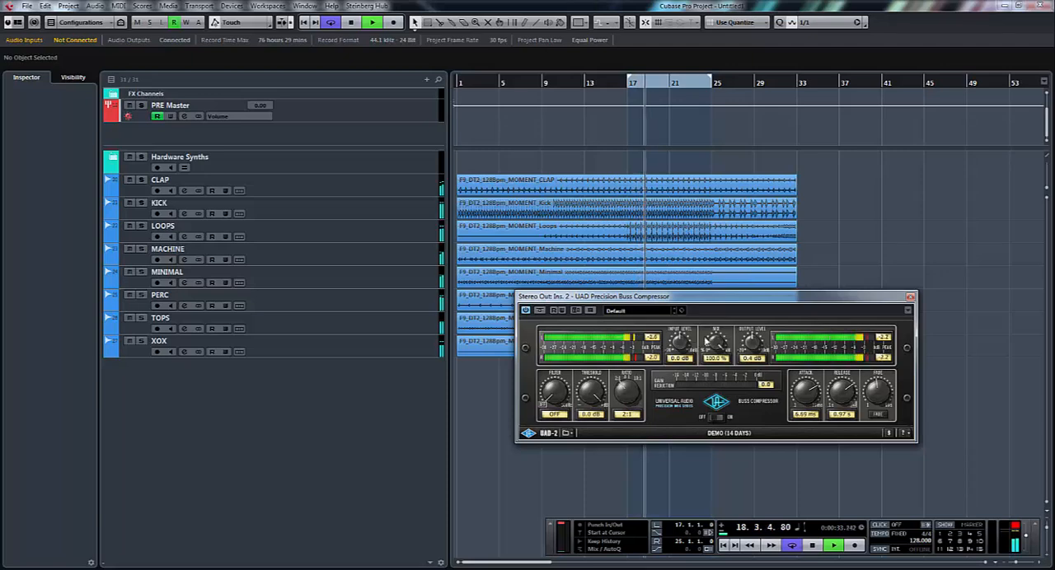
double_click(748, 361)
text(0)
key(Return)
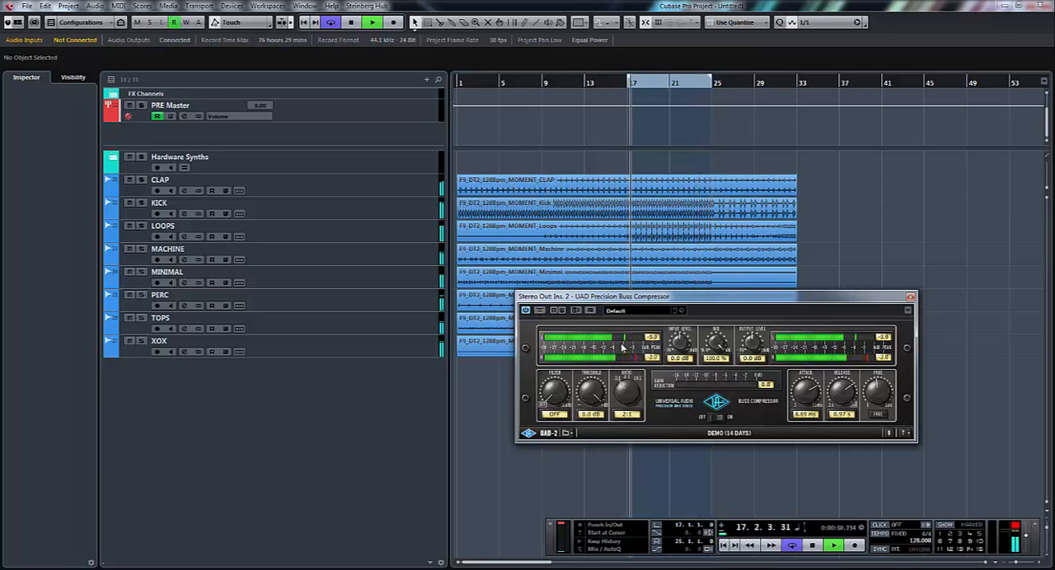
- Lower the threshold to -21.5 dB, raise the output level to 3.2 dB, and compare against bypass, ending with the effect active
drag(590, 400, 600, 451)
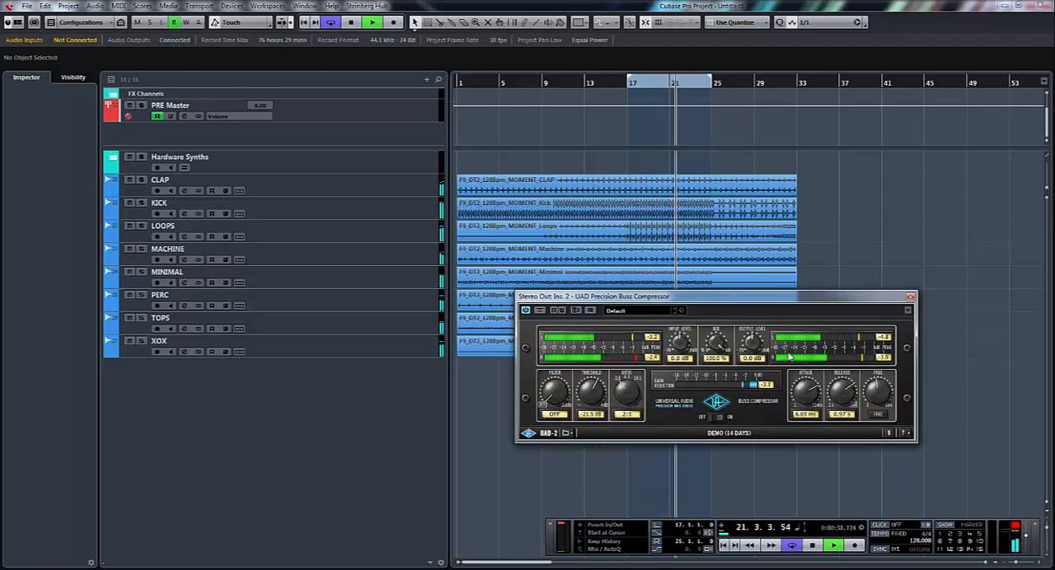
drag(755, 343, 759, 337)
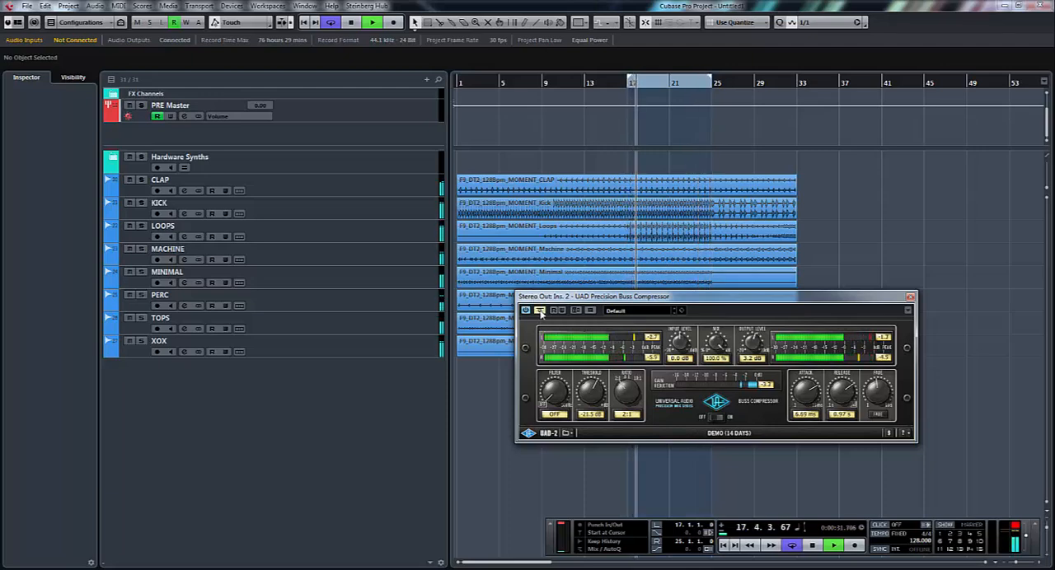
click(541, 312)
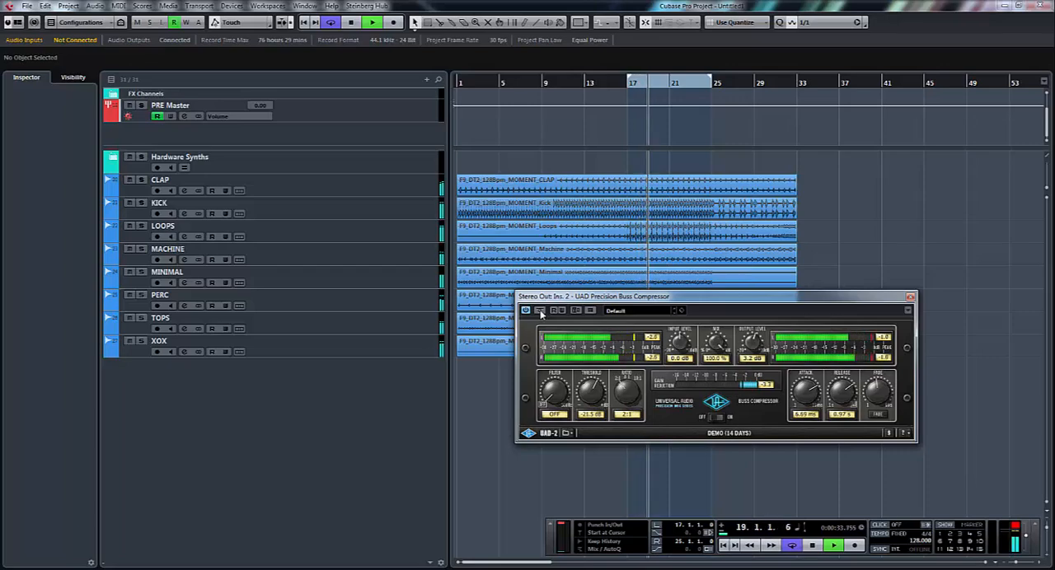
drag(560, 296, 524, 248)
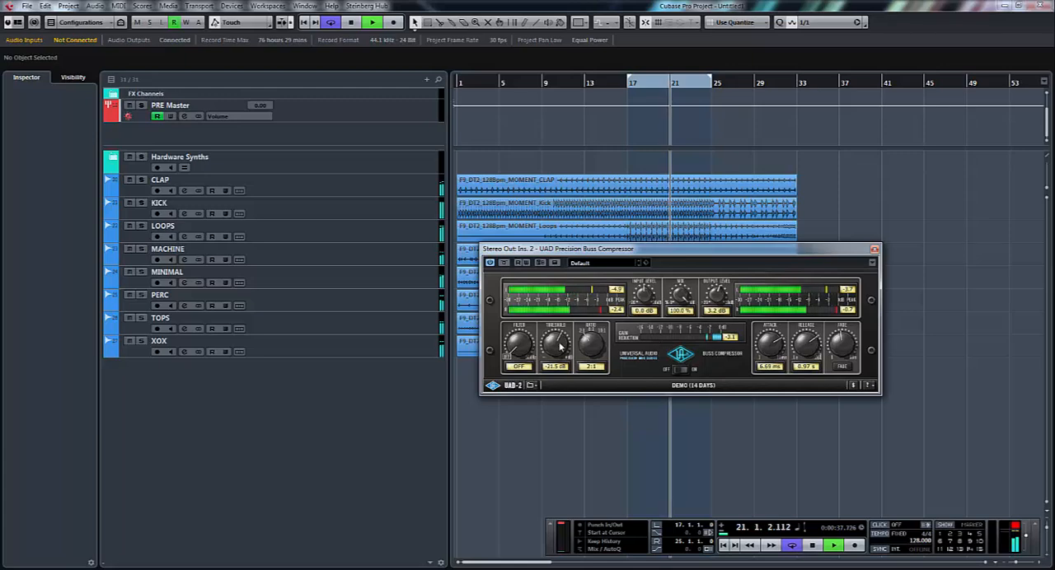
- Set the threshold to -27.5 dB, output level to 6.0 dB, attack to 3.92 ms and release to 0.39 s
drag(560, 348, 559, 362)
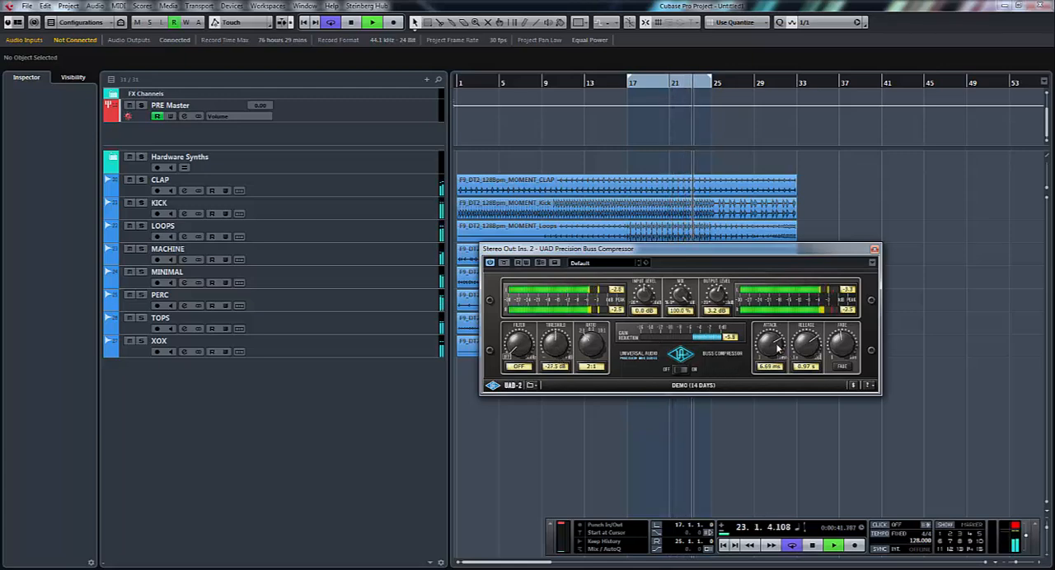
drag(776, 349, 776, 353)
drag(720, 302, 719, 295)
drag(777, 354, 811, 405)
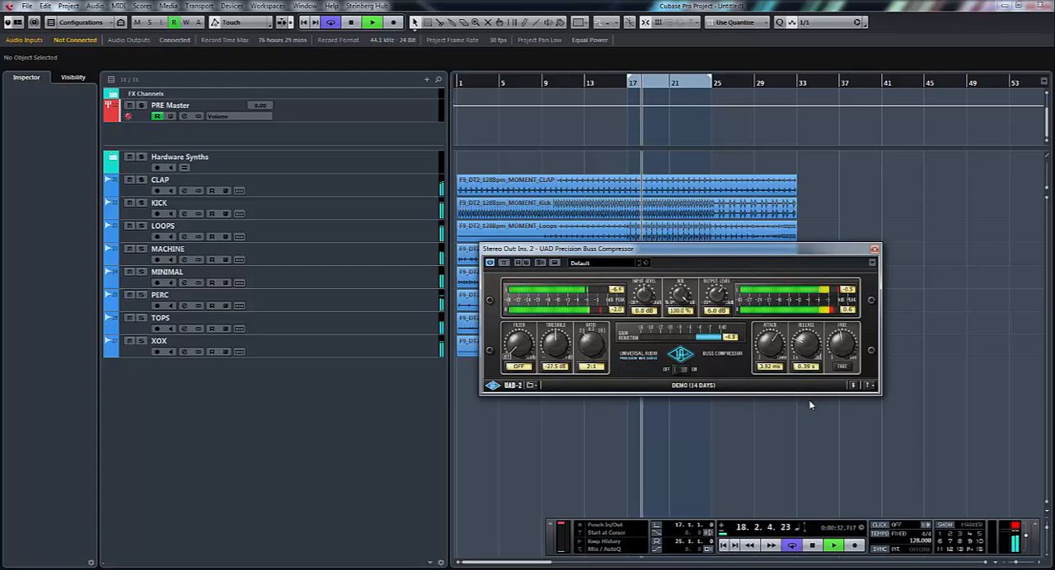
- Set attack to 5.86 ms, release to 0.23 s, threshold to -32.7 dB, input to 0.8 dB and output to 6.4 dB, and stop playback
drag(771, 347, 809, 365)
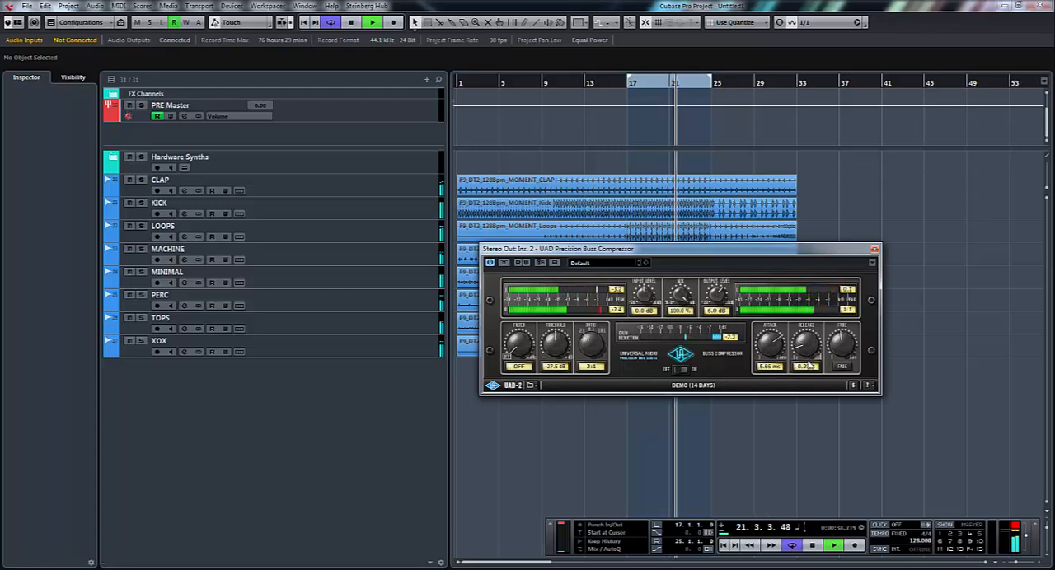
drag(563, 351, 563, 359)
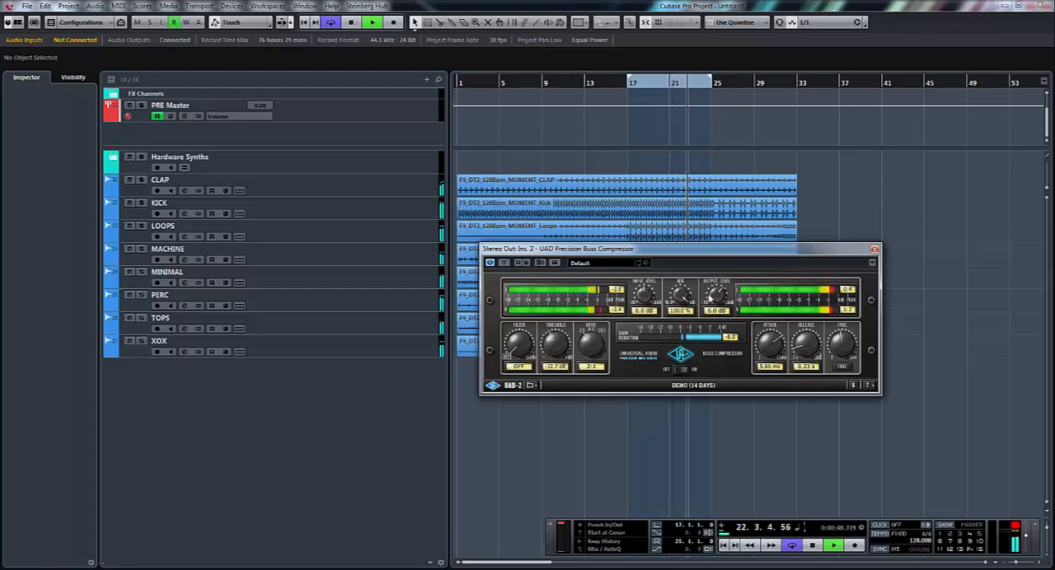
drag(711, 299, 652, 295)
drag(721, 301, 721, 306)
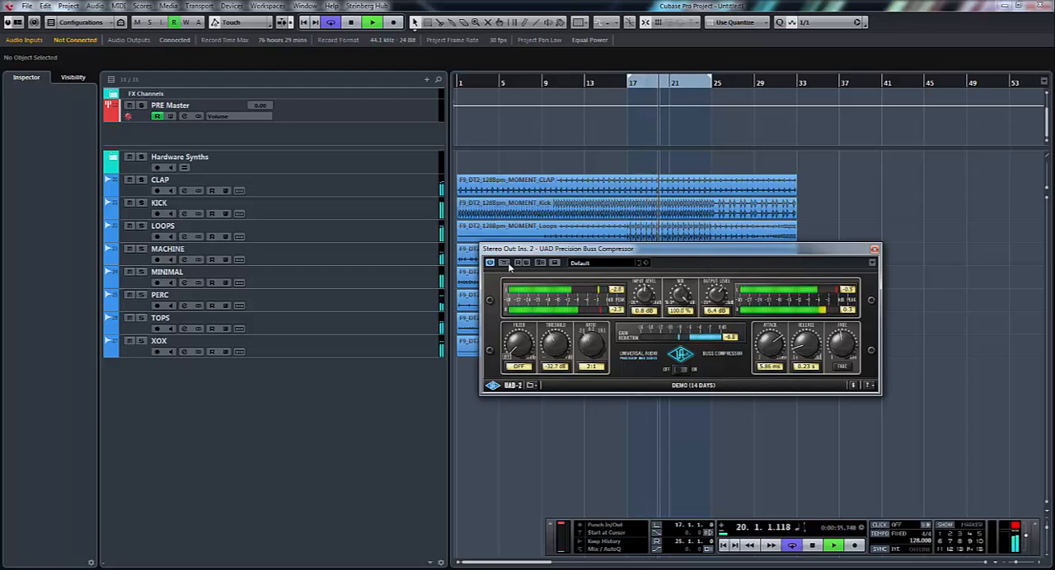
key(space)
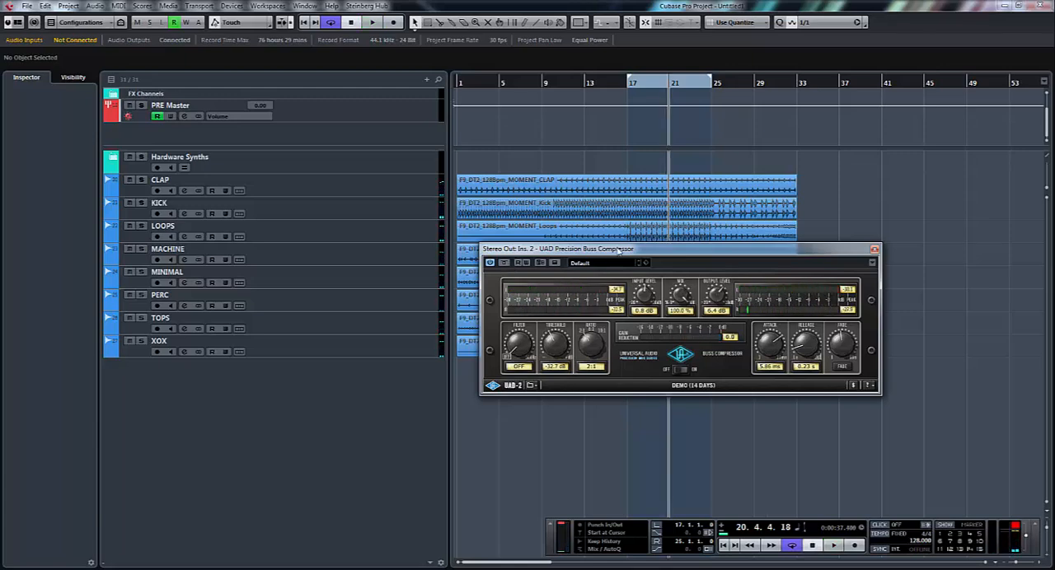
- Resume playback with ratio 10:1, threshold -22.1 dB, filter 85.1 Hz, attack 0.11 ms and release 0.10 s
drag(654, 250, 629, 229)
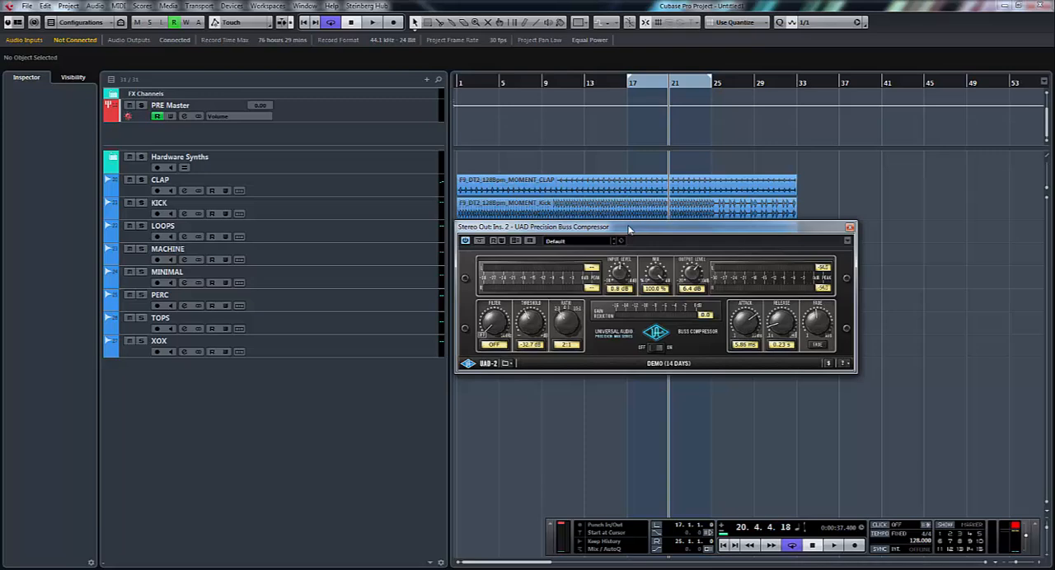
drag(630, 224, 632, 227)
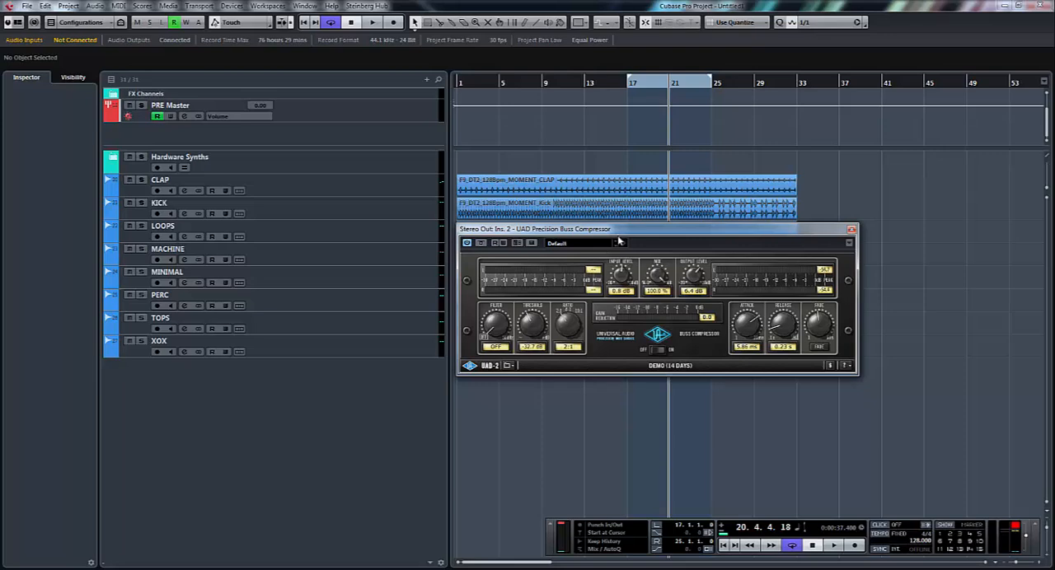
key(space)
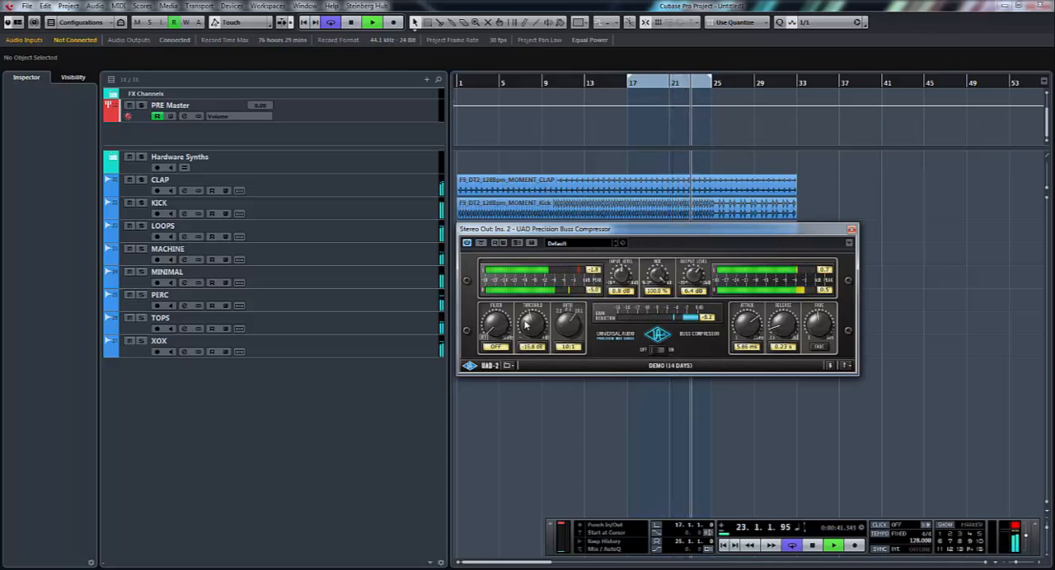
drag(529, 329, 506, 278)
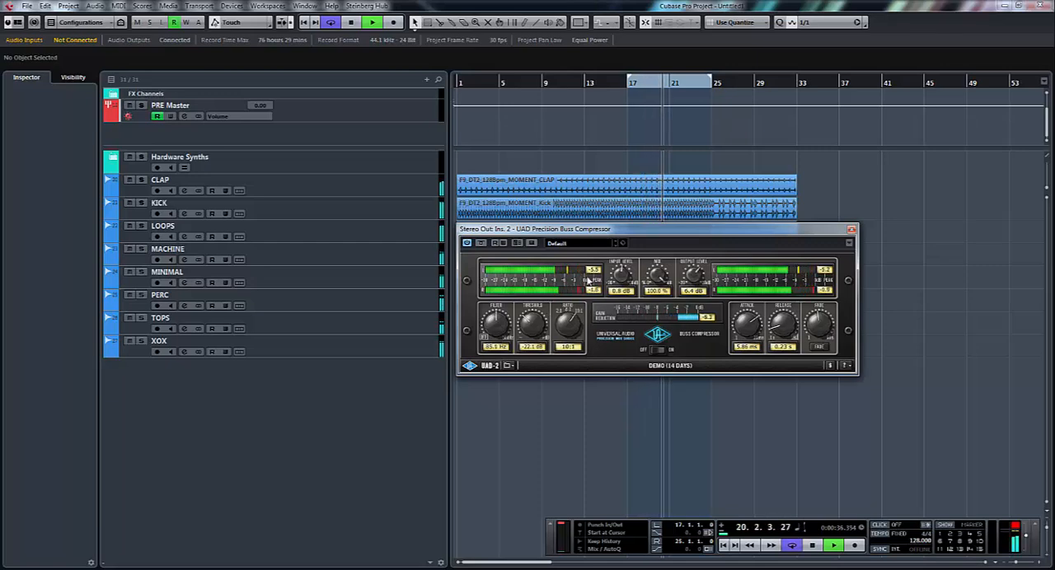
drag(754, 323, 756, 404)
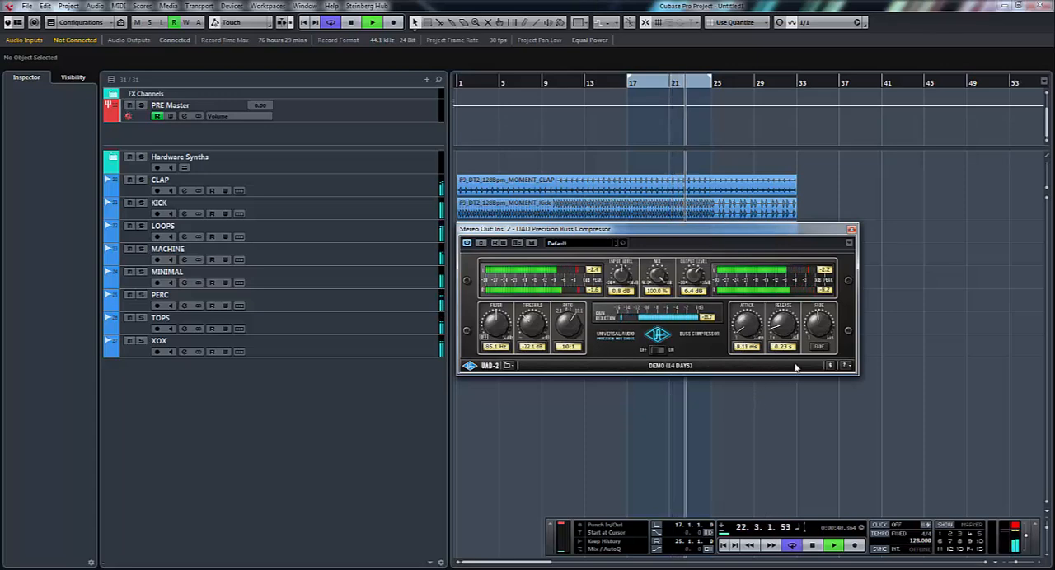
drag(784, 322, 789, 363)
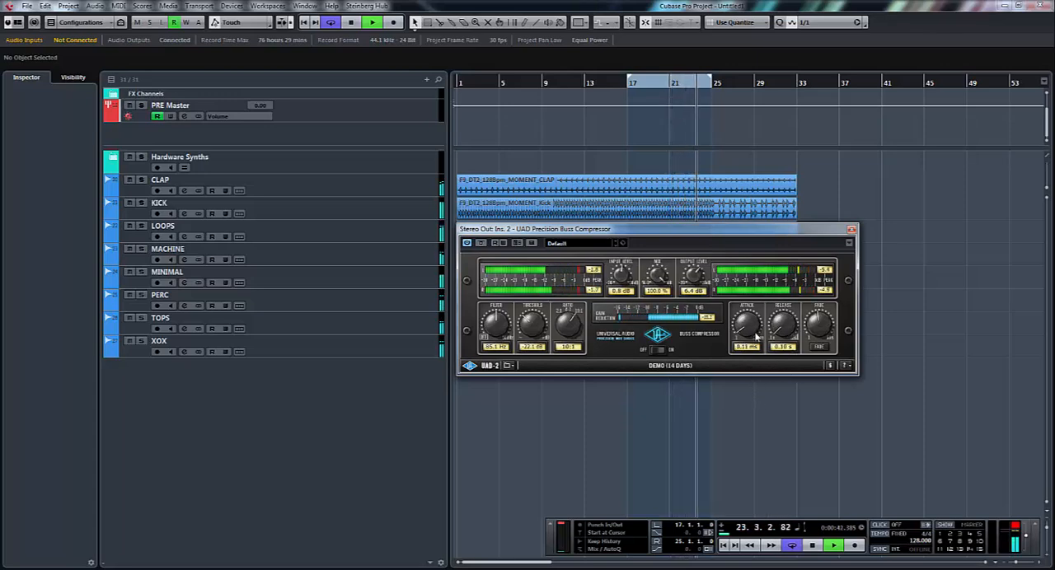
- Set attack to 5.12 ms, release to 0.52 s, input to 3.2 dB, mix to 47.5 % and output to 7.8 dB, and stop playback
drag(746, 327, 733, 245)
drag(783, 331, 777, 286)
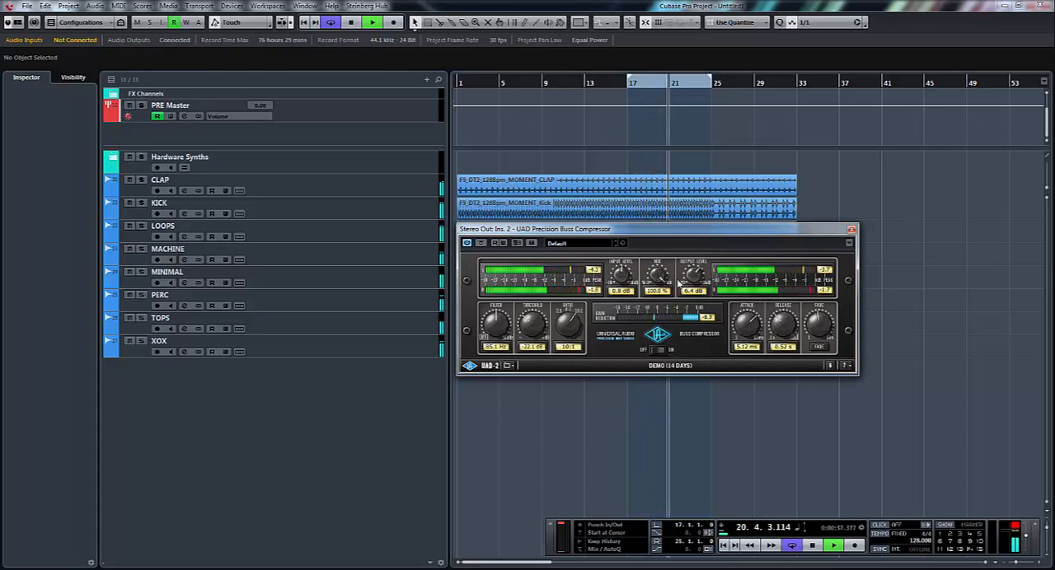
drag(621, 282, 621, 273)
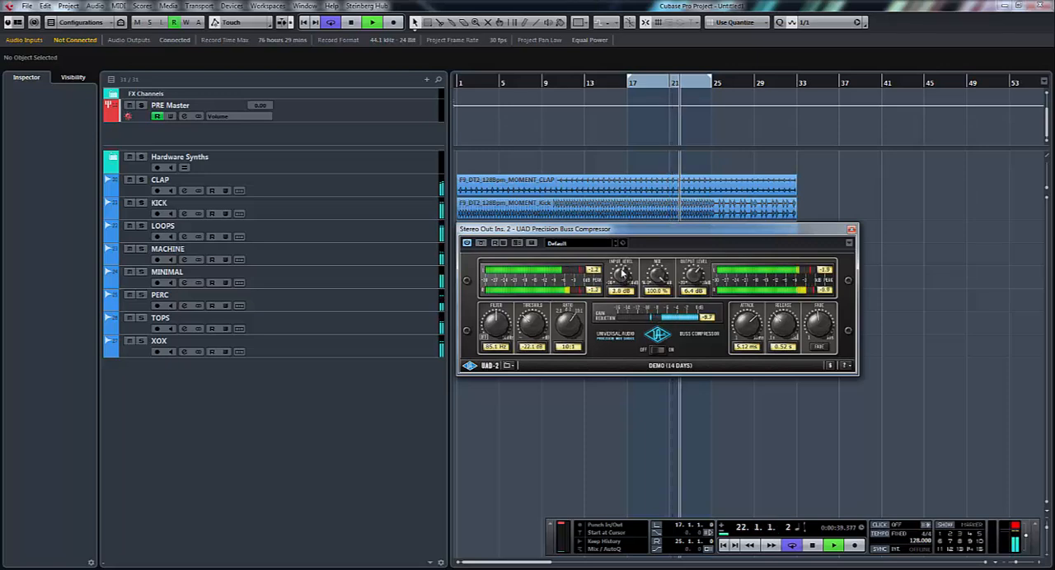
drag(695, 278, 674, 348)
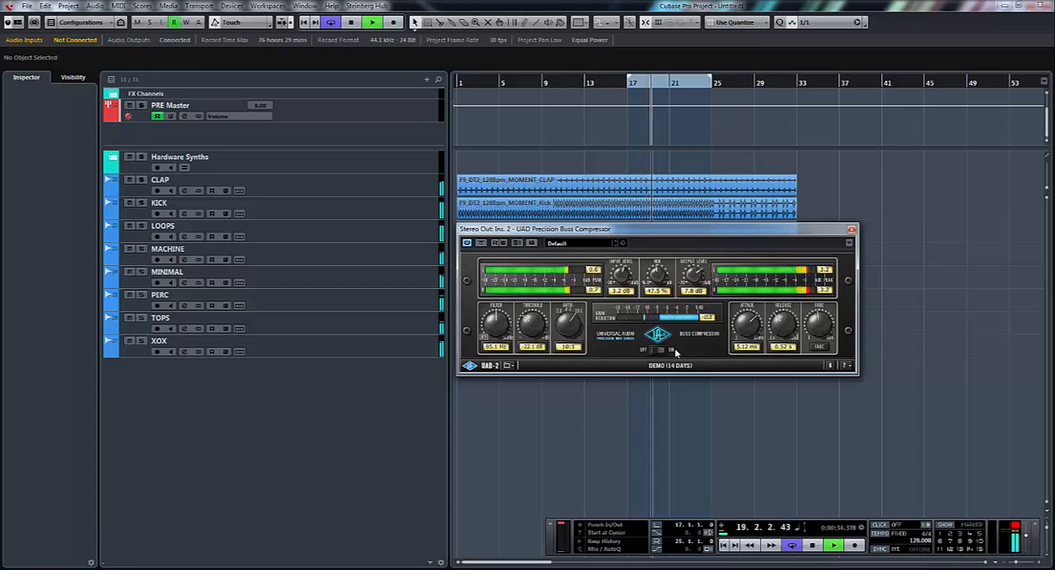
key(space)
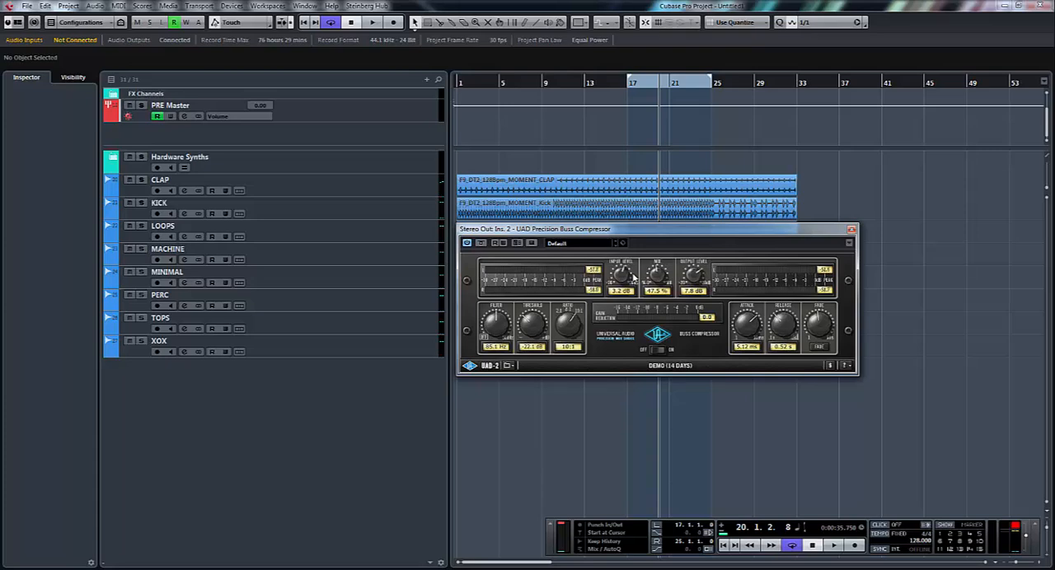
- Resume playback, move the compressor window lower over the arrangement, and sweep the mix down to 0 % and up to 51.5 %
key(space)
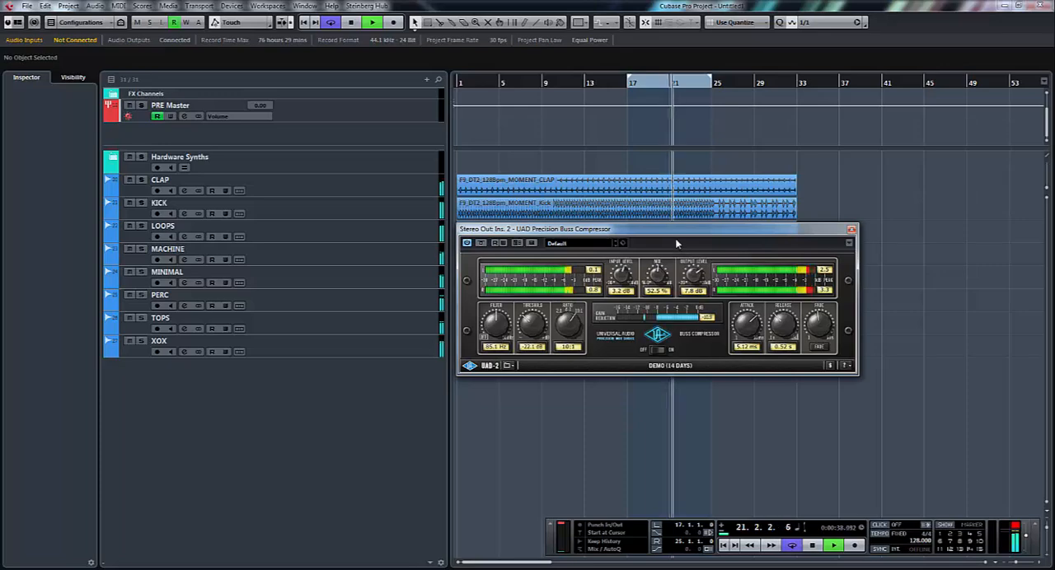
drag(675, 235, 689, 282)
drag(674, 324, 679, 441)
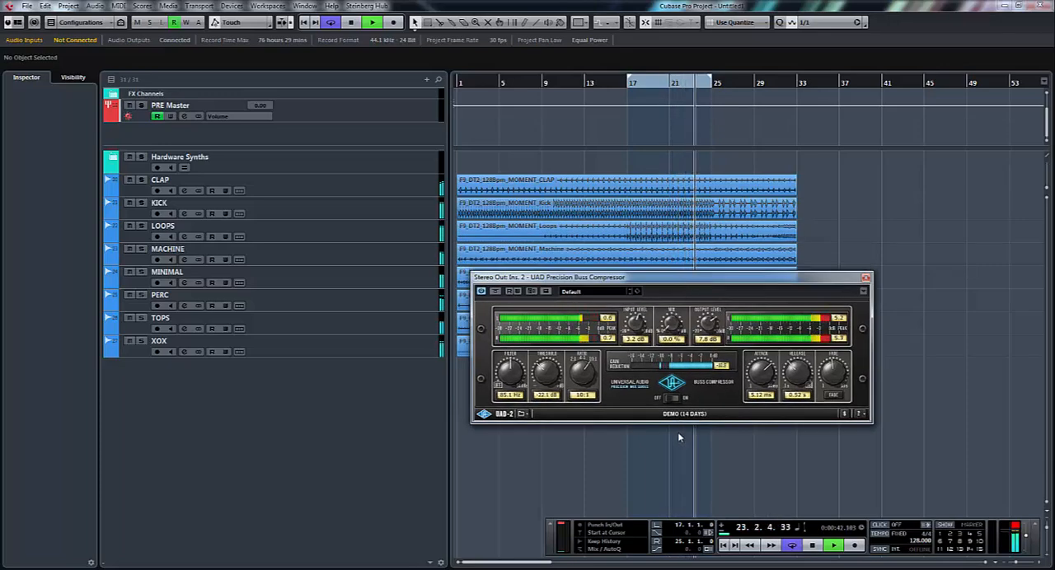
drag(677, 433, 691, 343)
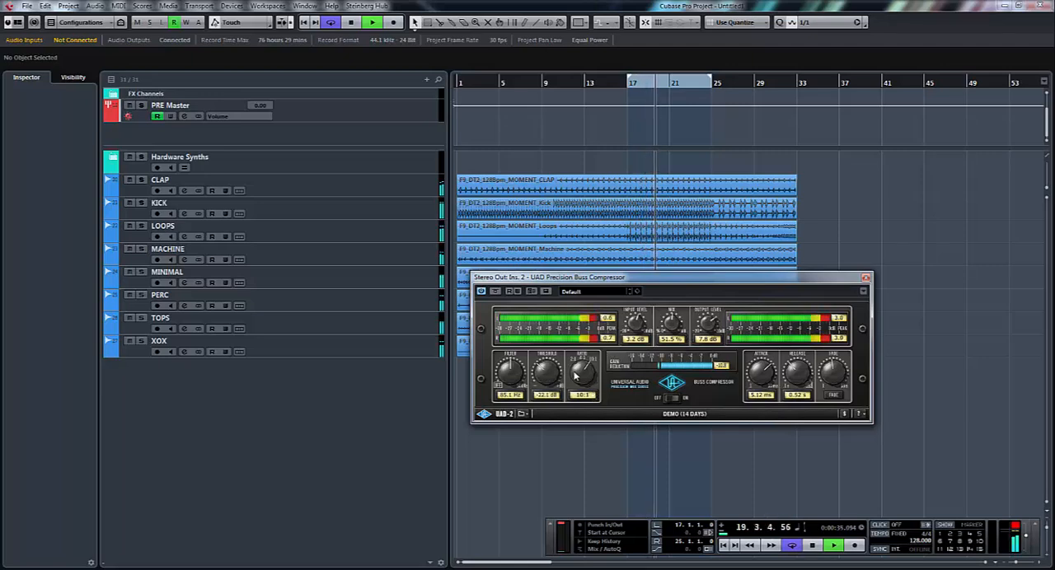
- Set ratio to 4:1, threshold to -21.1 dB, release to 0.31 s and mix to 100 %, and raise the filter frequency and attack
drag(583, 385, 585, 402)
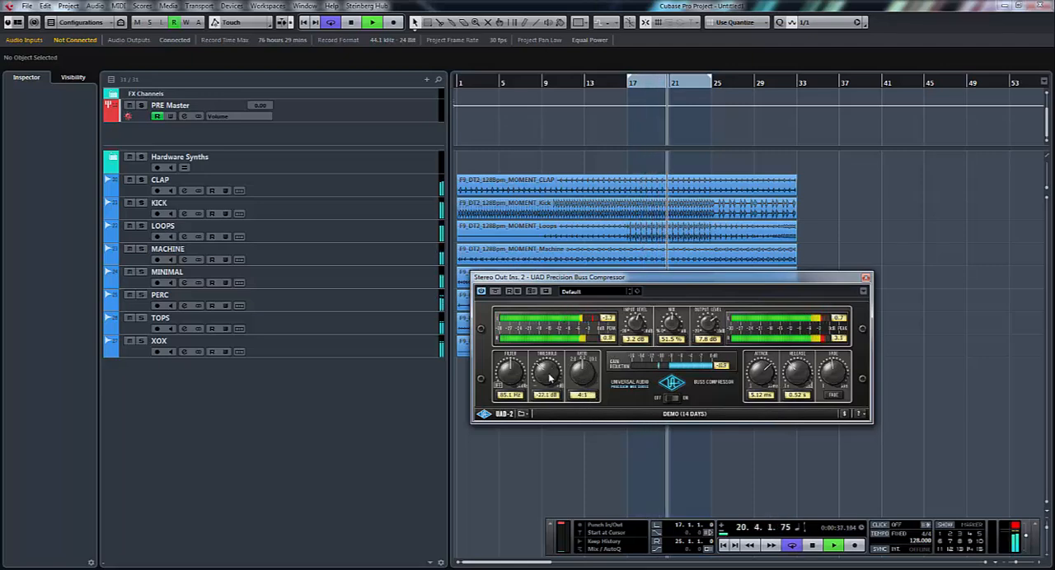
drag(547, 367, 514, 367)
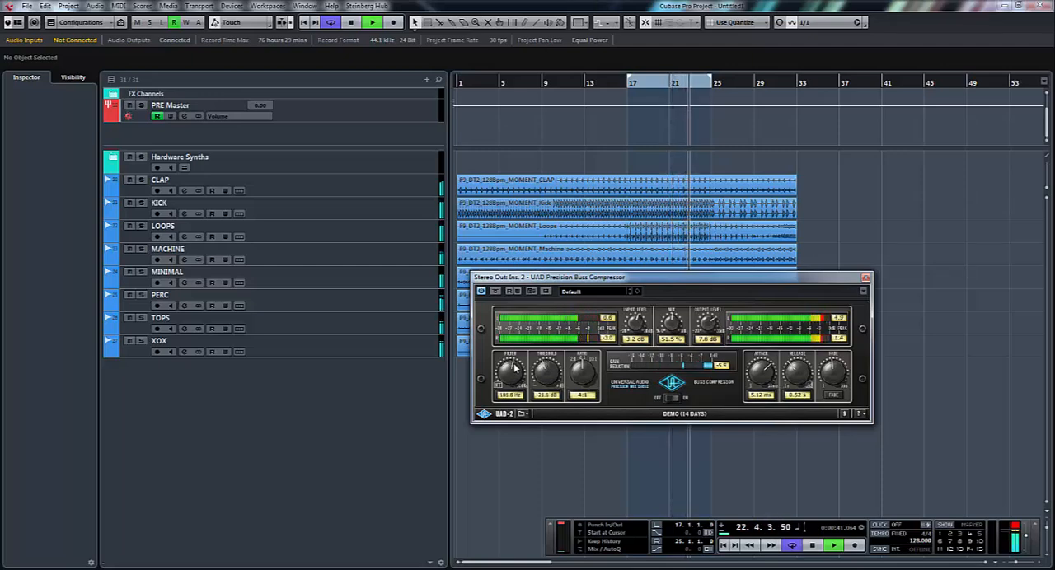
drag(762, 375, 765, 331)
drag(674, 323, 683, 244)
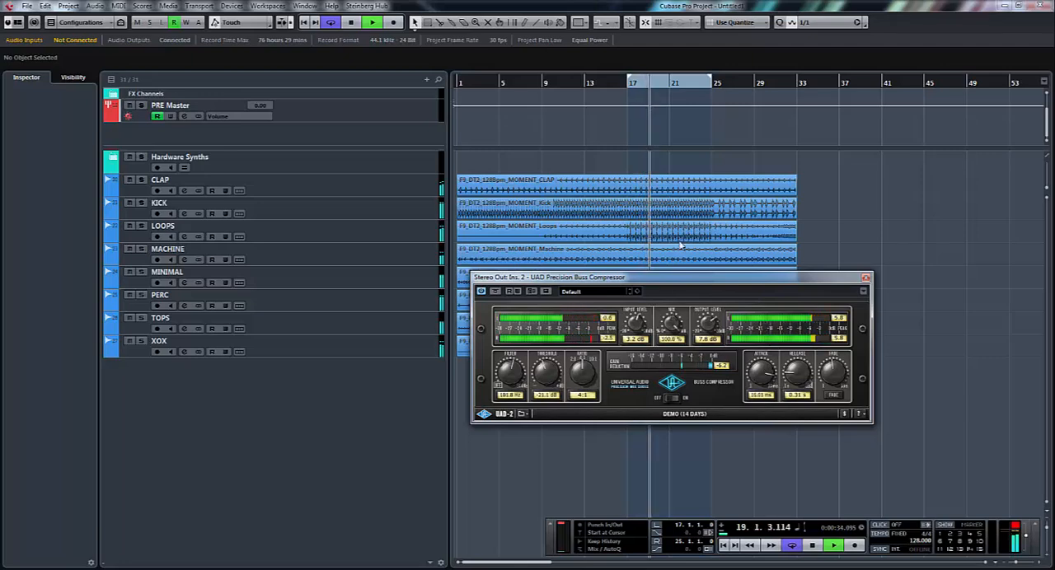
- Try 0.10 ms attack with 0.10 s release, settle on 3.00 ms and 0.28 s, and set threshold to -16.1 dB and mix to 47.5 %
drag(771, 394, 765, 347)
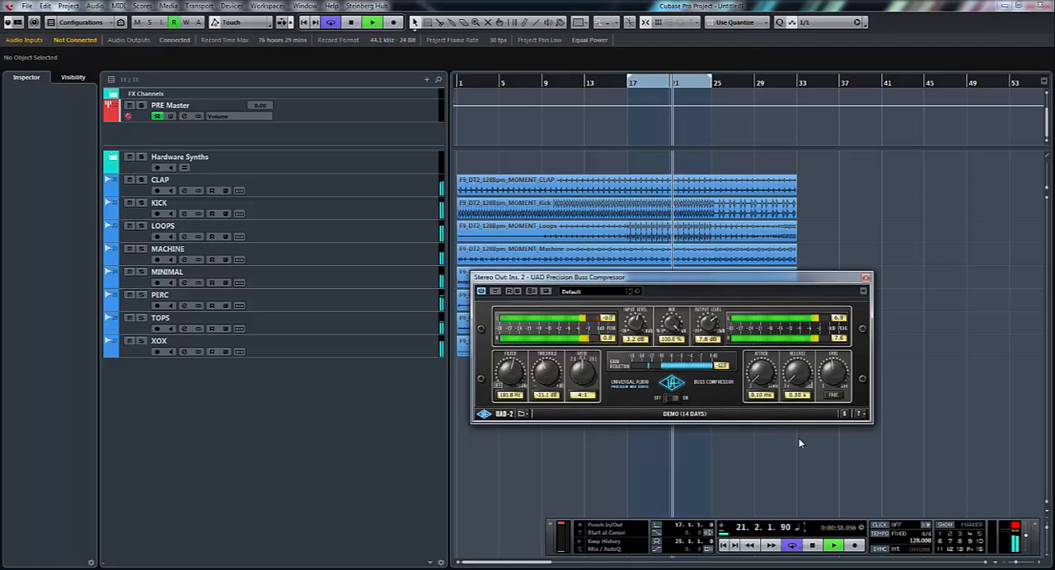
drag(760, 381, 757, 315)
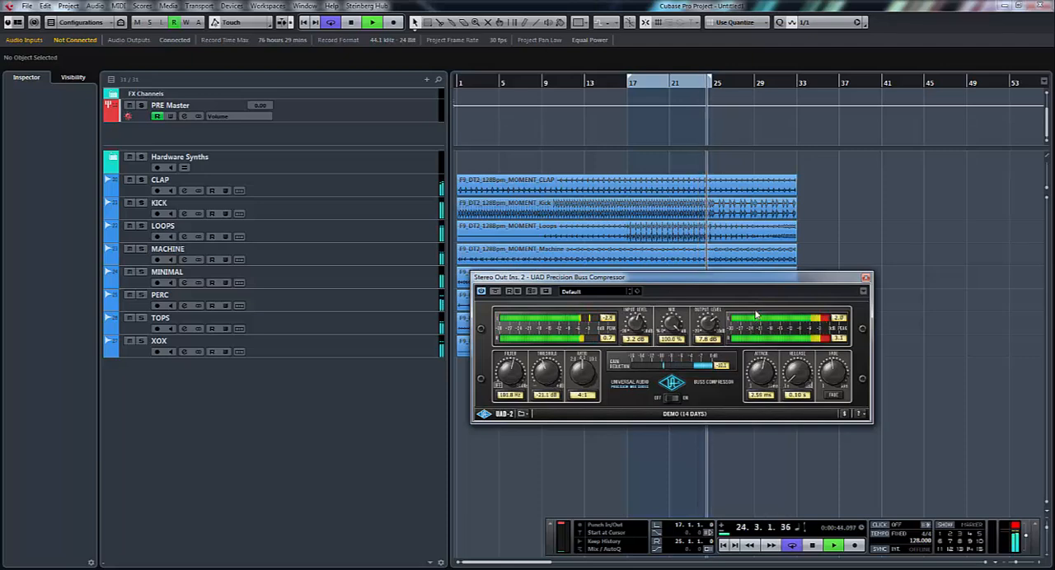
drag(797, 376, 790, 357)
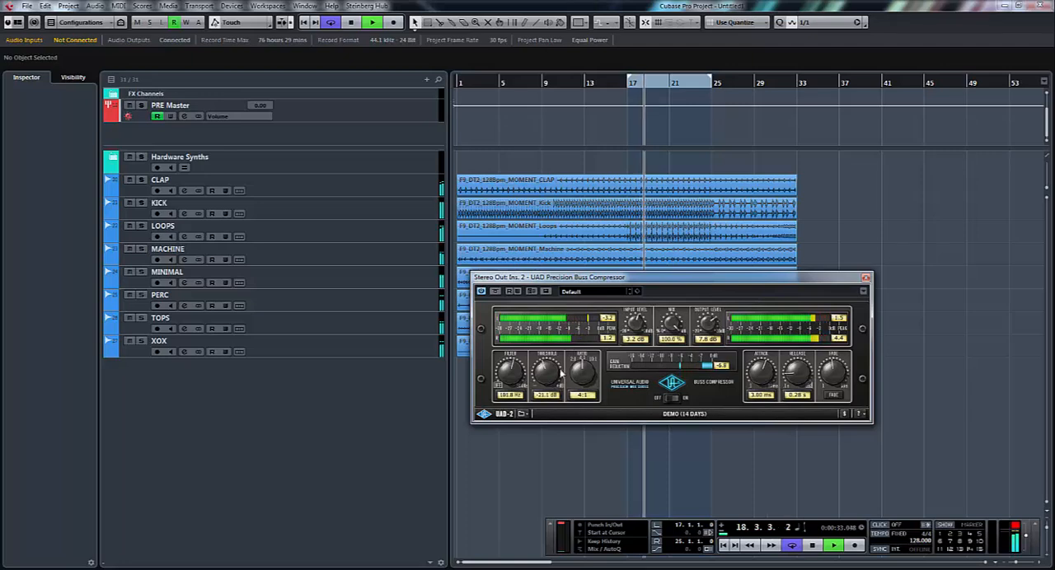
drag(551, 385, 552, 376)
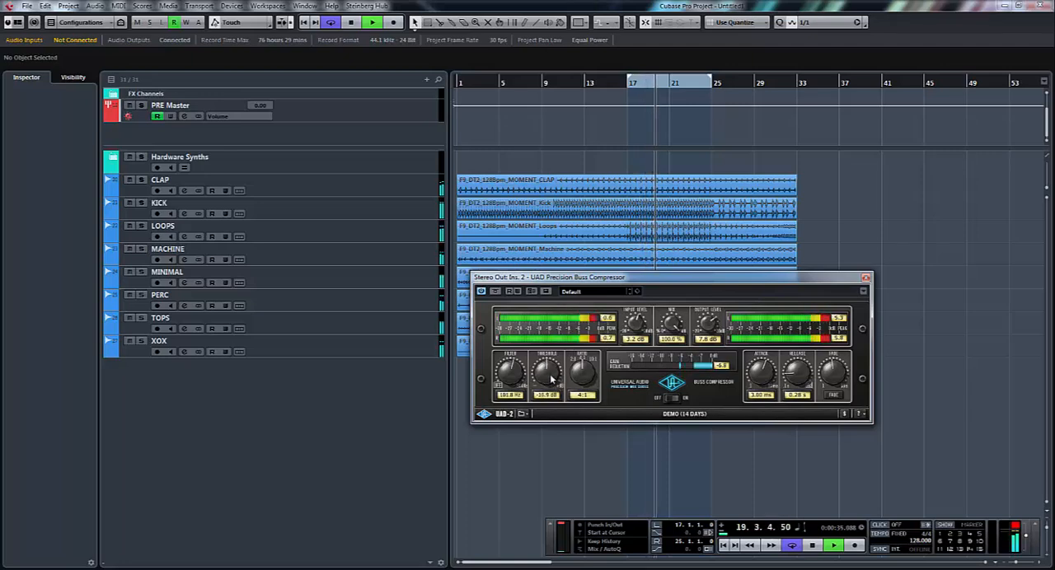
drag(676, 340, 687, 396)
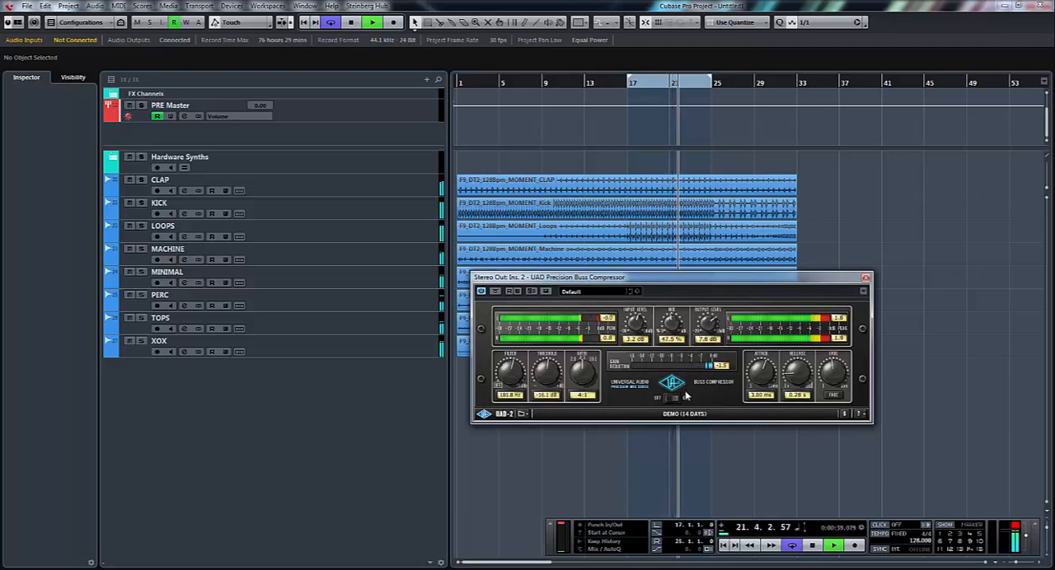
- Try the filter off, lower the threshold to -22.7 dB, raise the mix to 89.5 %, and set the filter to 267.4 Hz
drag(498, 374, 509, 396)
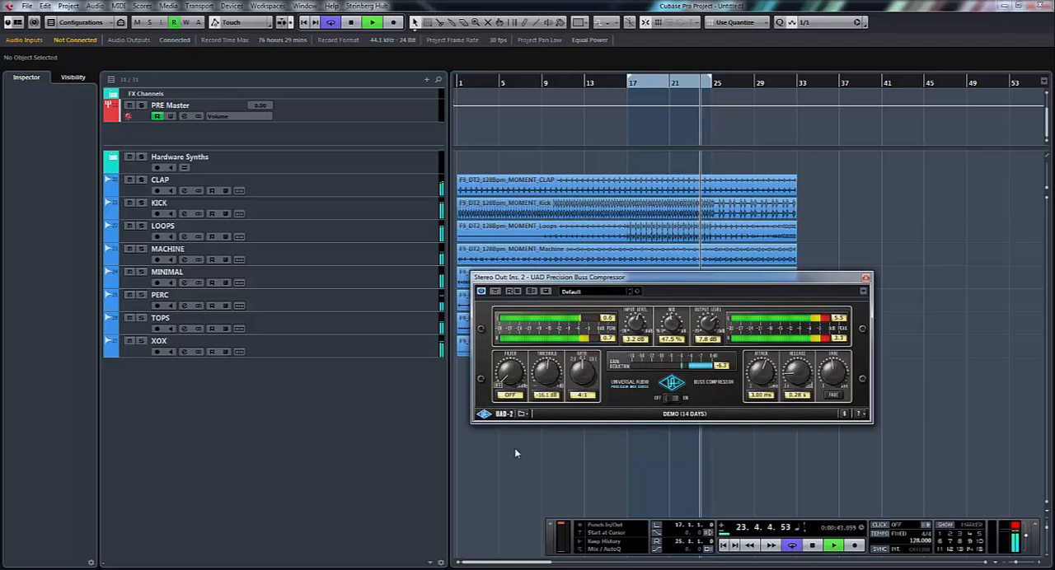
drag(558, 376, 562, 392)
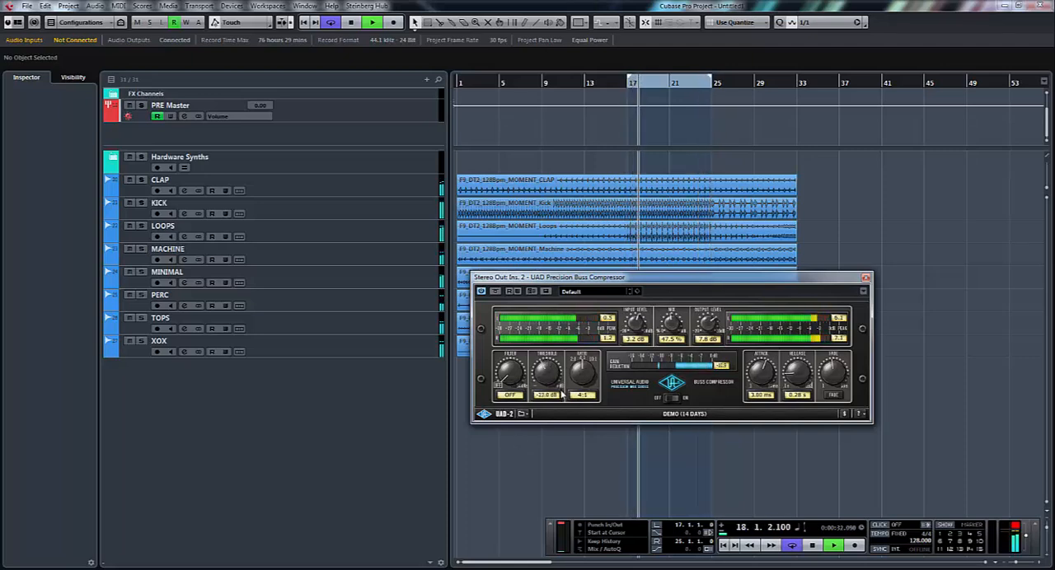
drag(677, 321, 634, 268)
drag(500, 378, 500, 285)
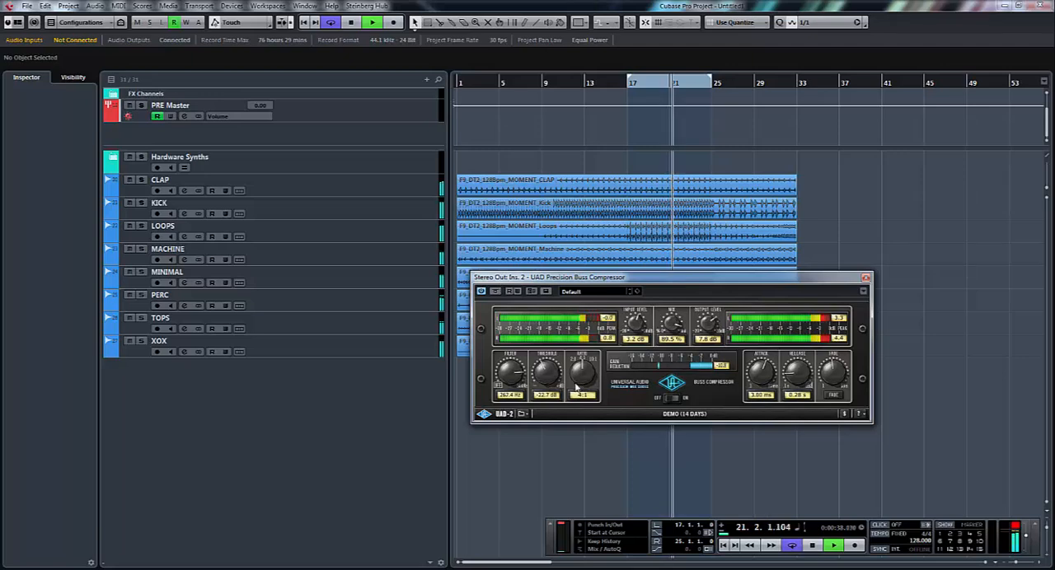
- Set ratio to 10:1, attack to 18.72 ms, release to 0.33 s and threshold to -25.1 dB
drag(582, 385, 594, 337)
mouse_move(546, 386)
mouse_down()
mouse_move(547, 358)
mouse_move(552, 387)
mouse_up()
drag(768, 393, 774, 413)
drag(796, 380, 770, 321)
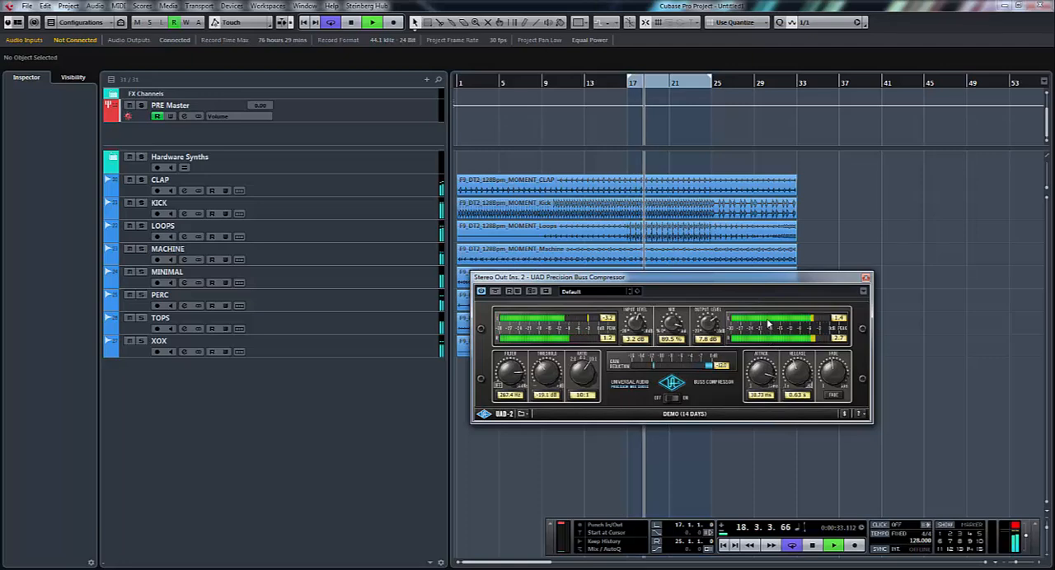
drag(791, 374, 793, 394)
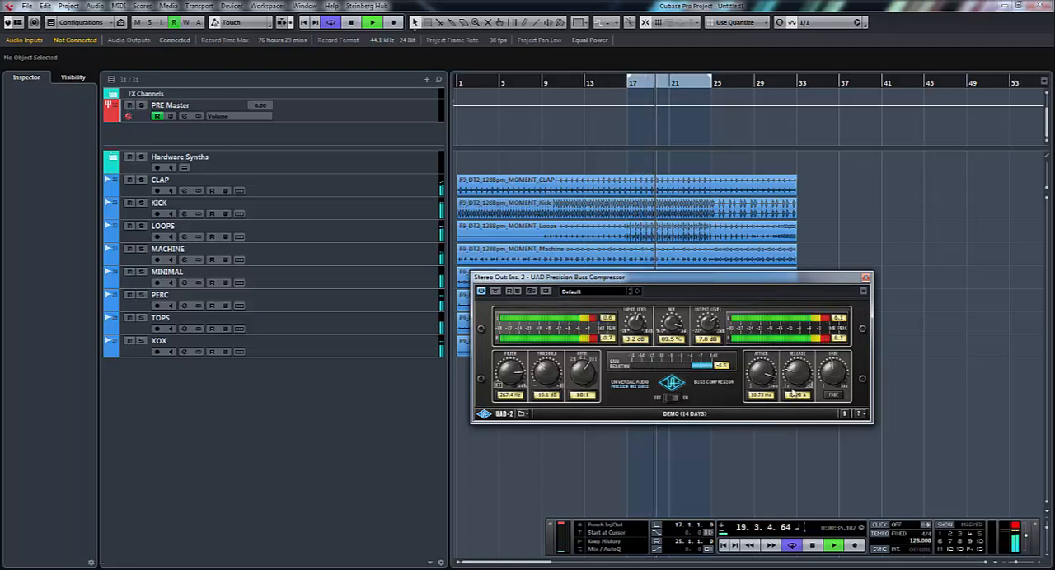
drag(554, 377, 554, 392)
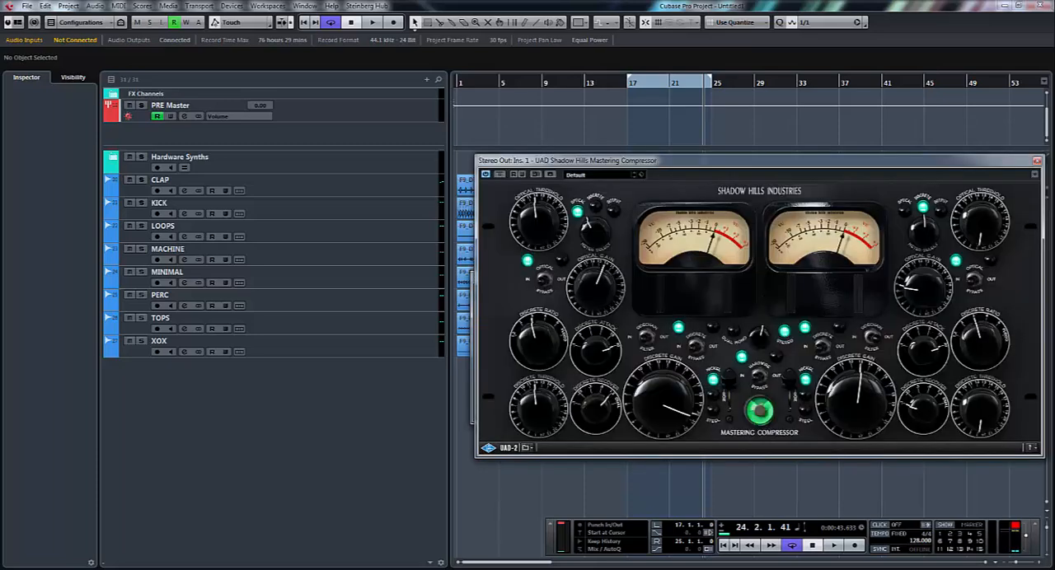
- Place the Shadow Hills and Precision Buss compressor windows side by side, resume playback and compare the two using their bypass switches
drag(836, 164, 439, 84)
drag(803, 280, 986, 94)
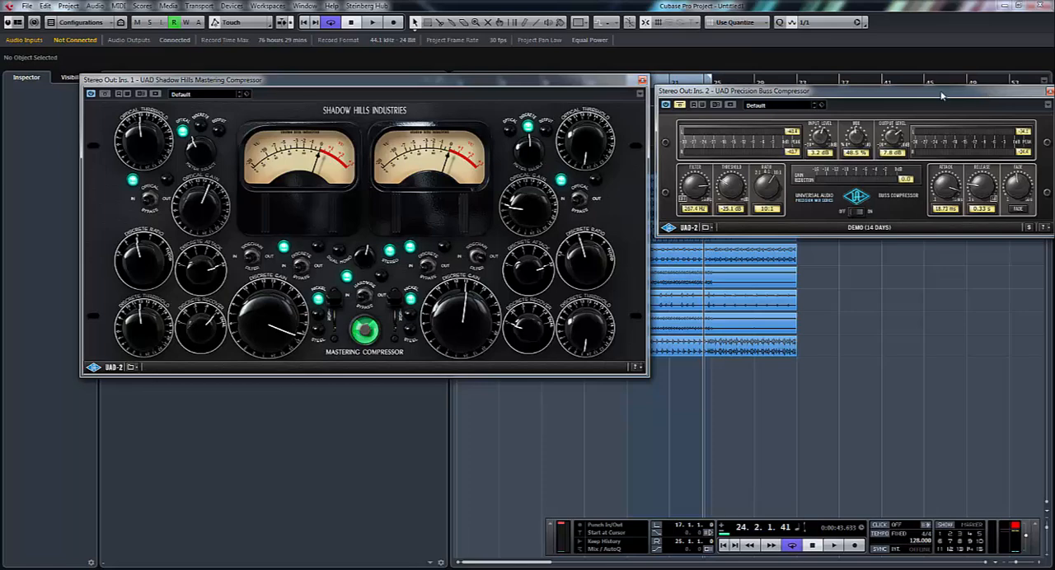
click(372, 22)
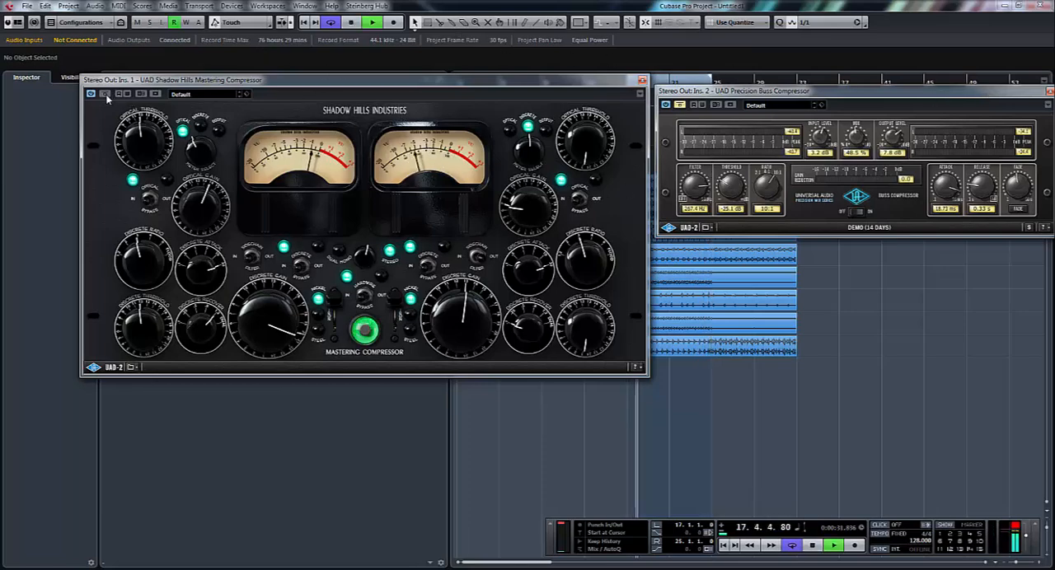
click(680, 105)
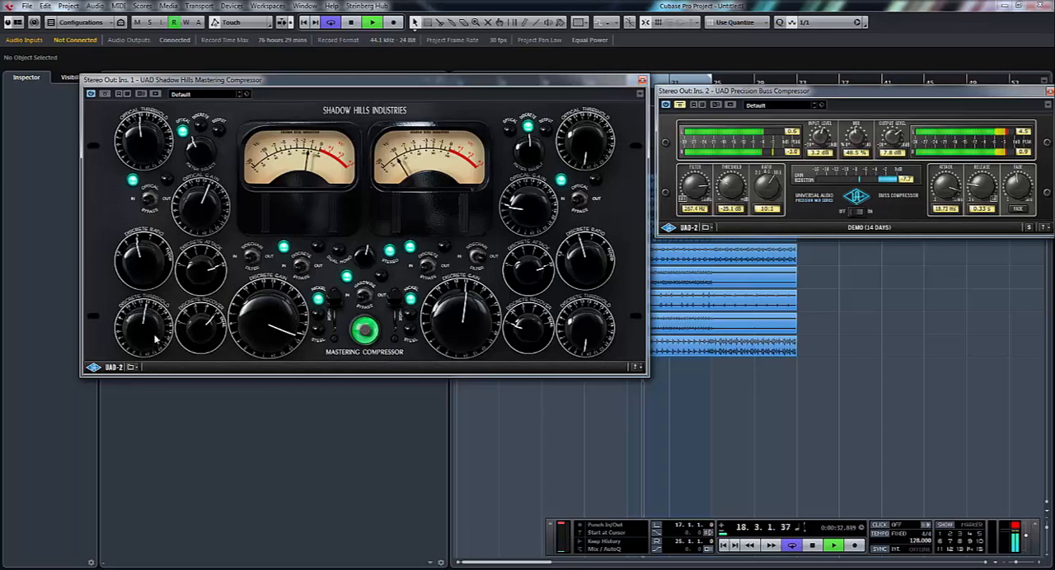
- Adjust the Shadow Hills compressor's optical and discrete thresholds and gains for the first channel, comparing against bypass
drag(155, 338, 166, 363)
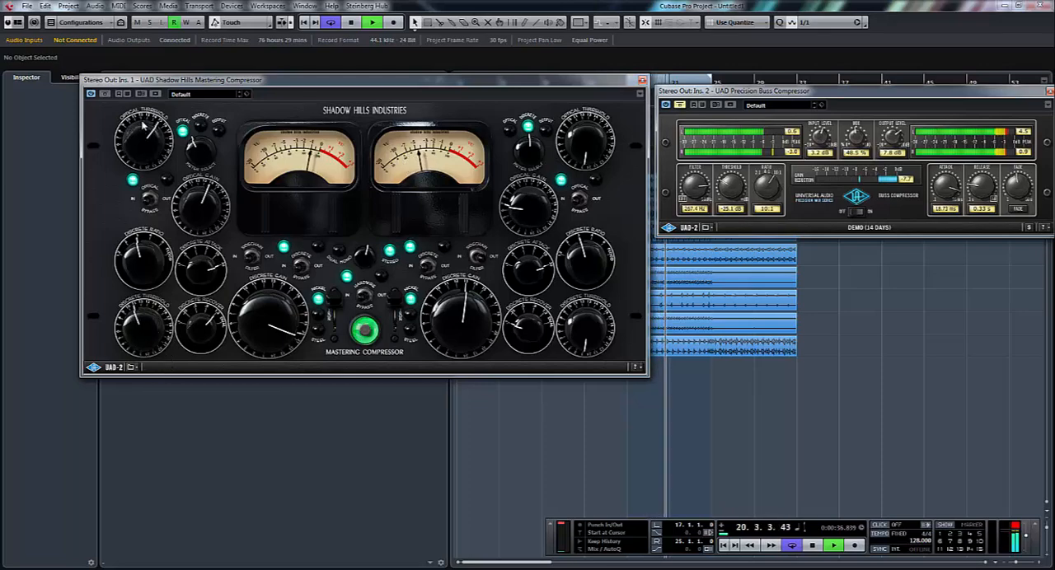
click(105, 94)
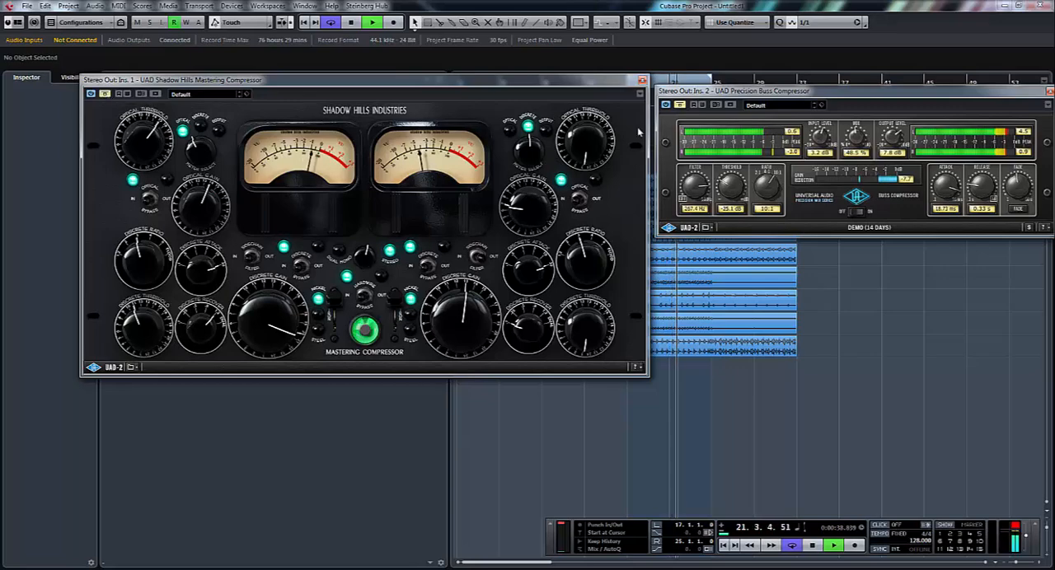
drag(282, 321, 288, 364)
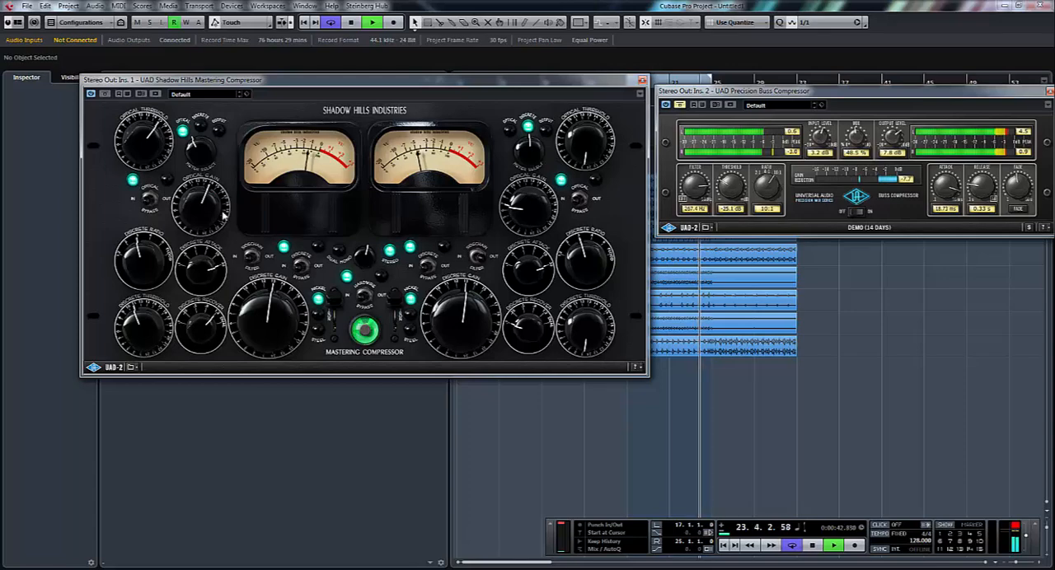
drag(213, 224, 214, 229)
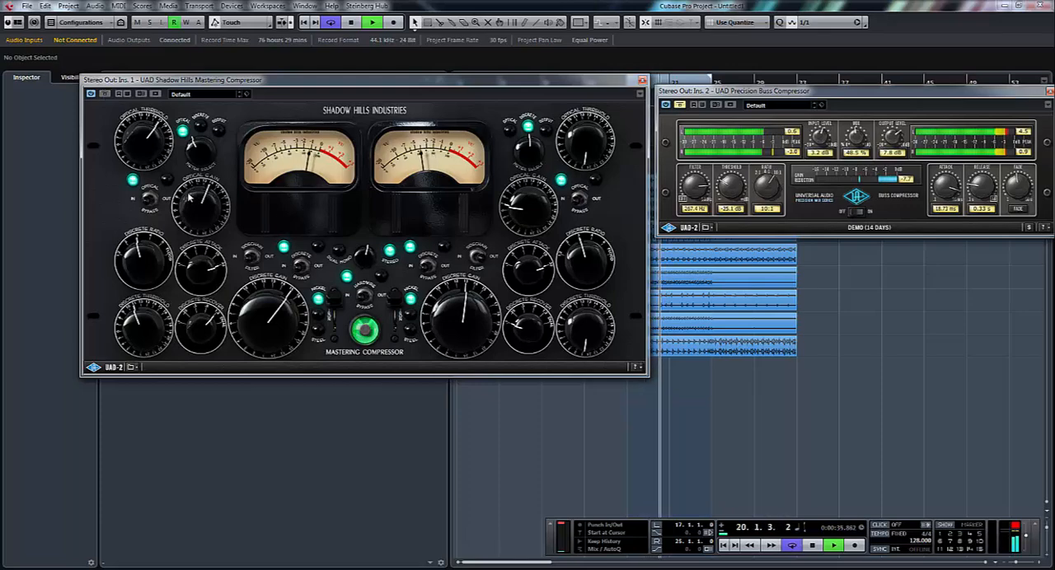
drag(298, 322, 296, 319)
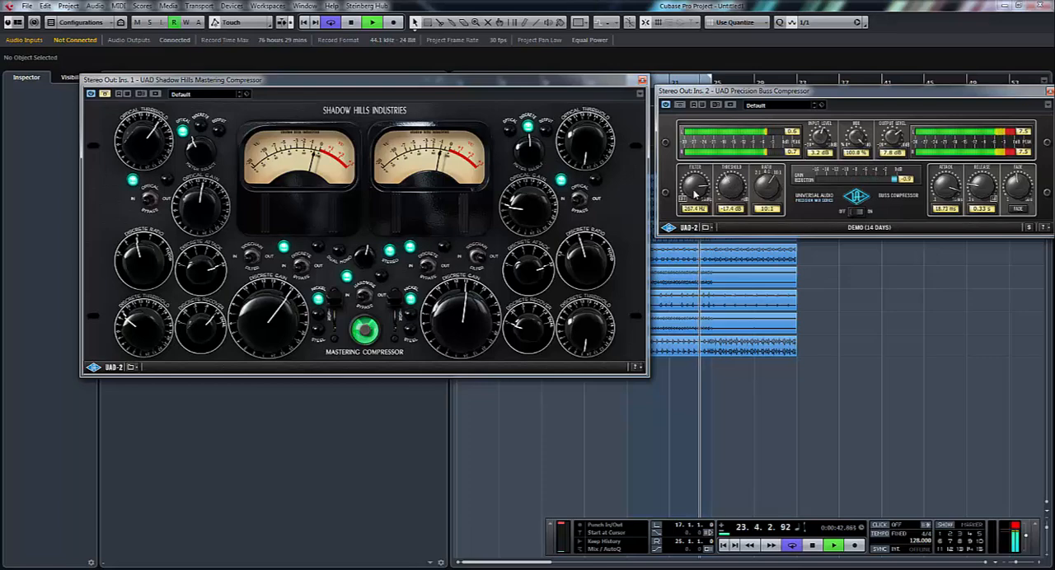
- Set the Precision Buss Compressor's filter to 49.8 Hz and attack to 1.87 ms, and stop playback
drag(698, 211, 705, 239)
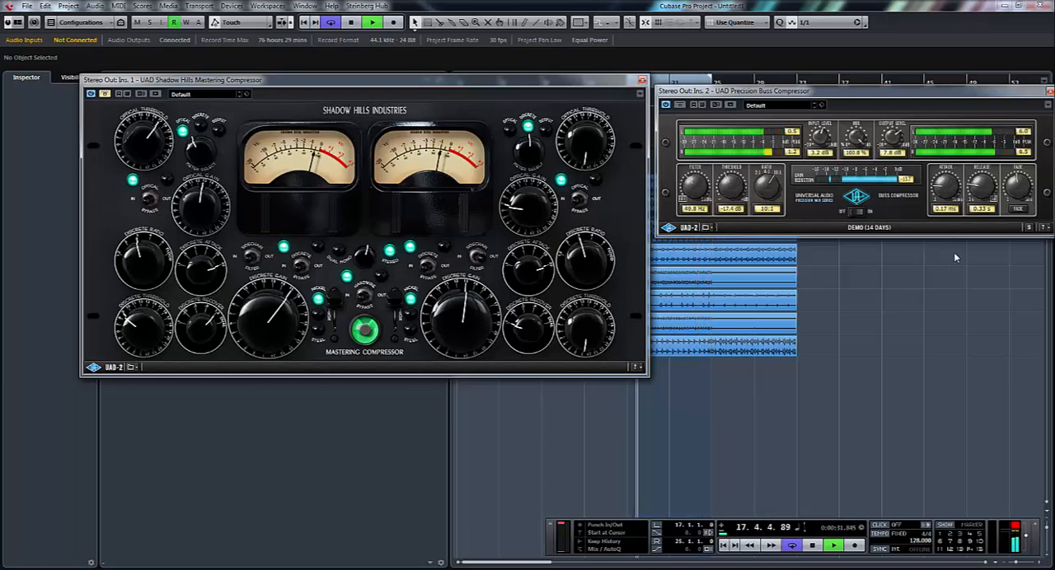
drag(955, 253, 955, 229)
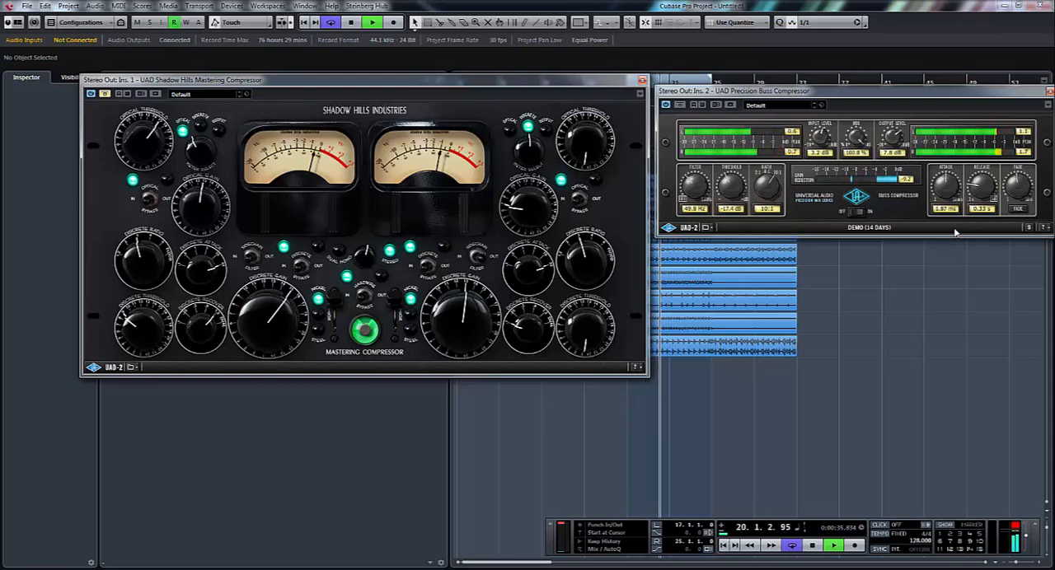
key(space)
- Close the Shadow Hills Mastering Compressor window and move the Precision Buss Compressor window back over the middle of the arrangement
drag(555, 85, 553, 123)
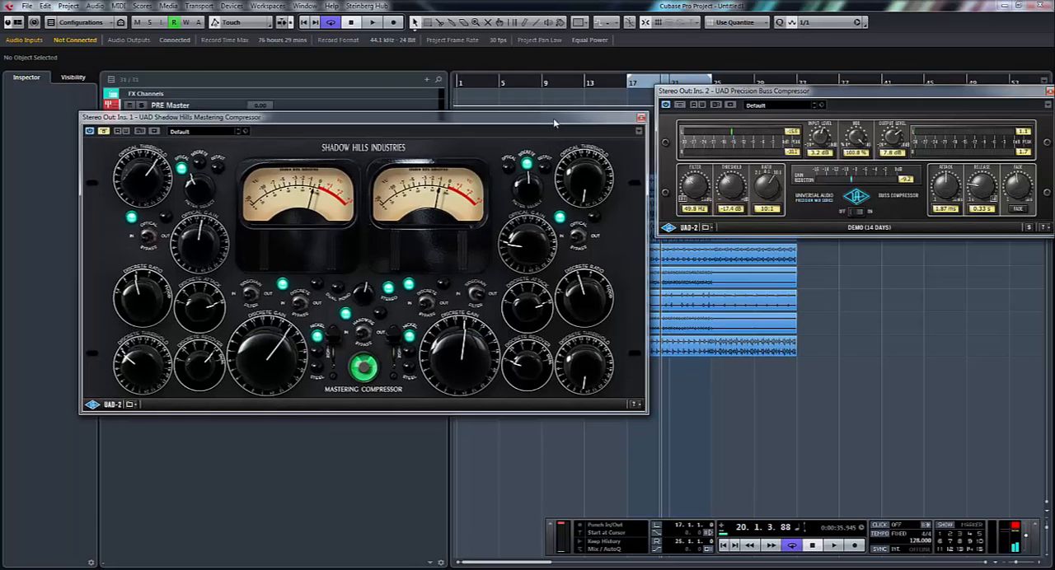
click(641, 119)
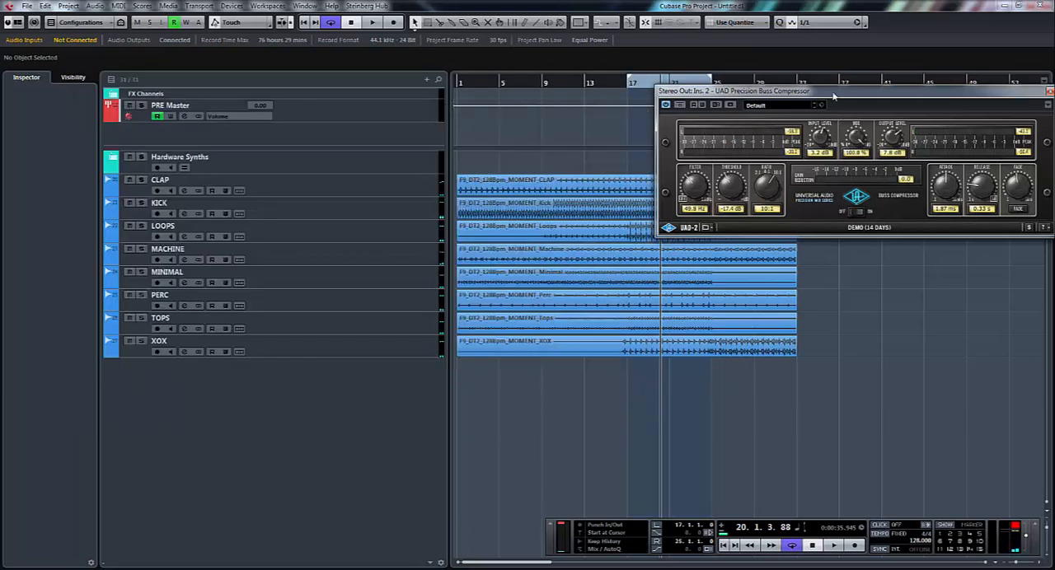
drag(835, 97, 659, 199)
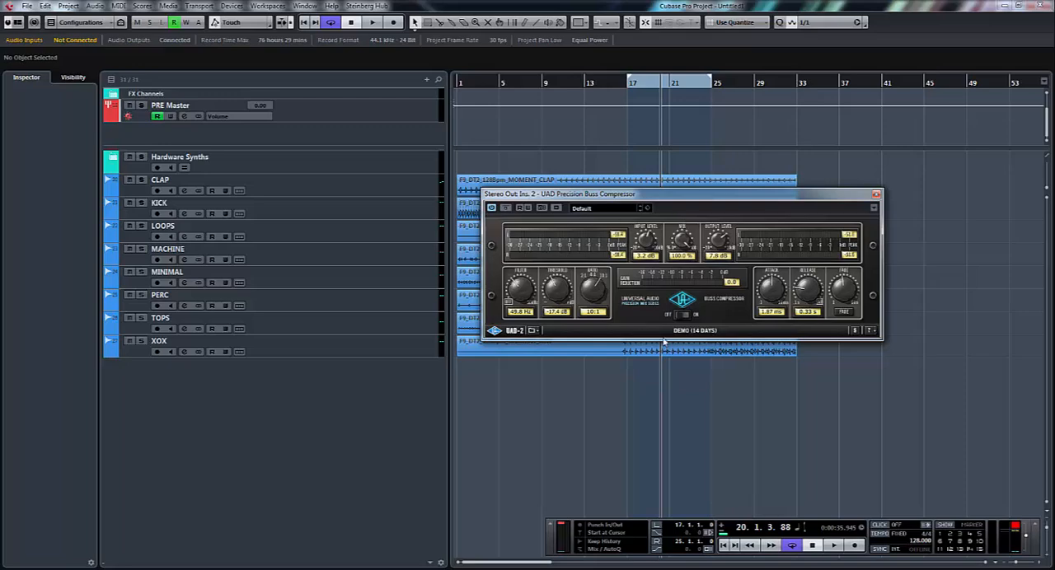
mouse_move(799, 206)
mouse_down()
mouse_move(895, 255)
mouse_move(812, 169)
mouse_move(785, 202)
mouse_up()
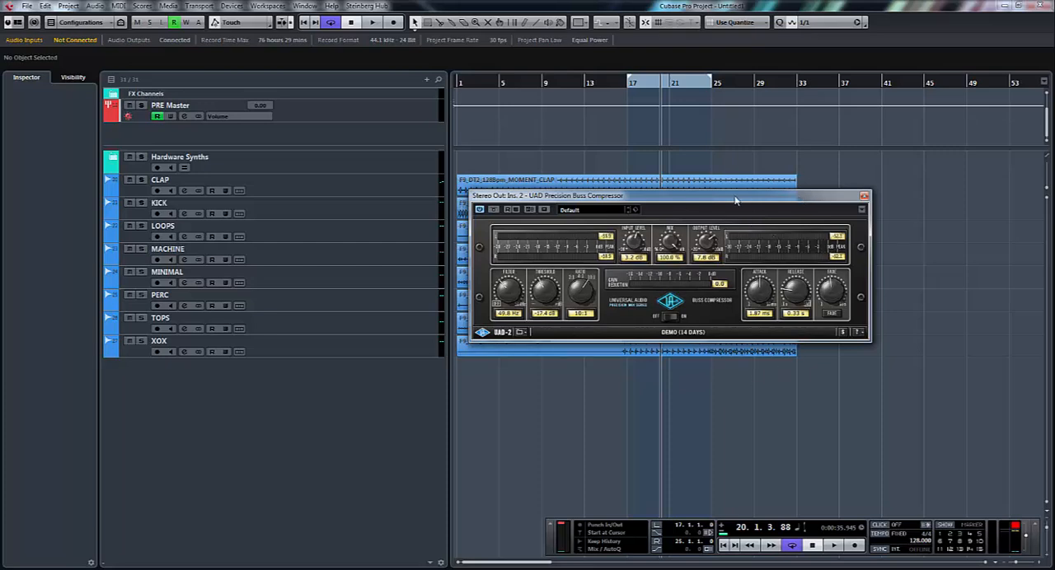
mouse_move(717, 206)
mouse_down()
mouse_move(745, 218)
mouse_move(770, 182)
mouse_move(739, 198)
mouse_move(713, 195)
mouse_up()
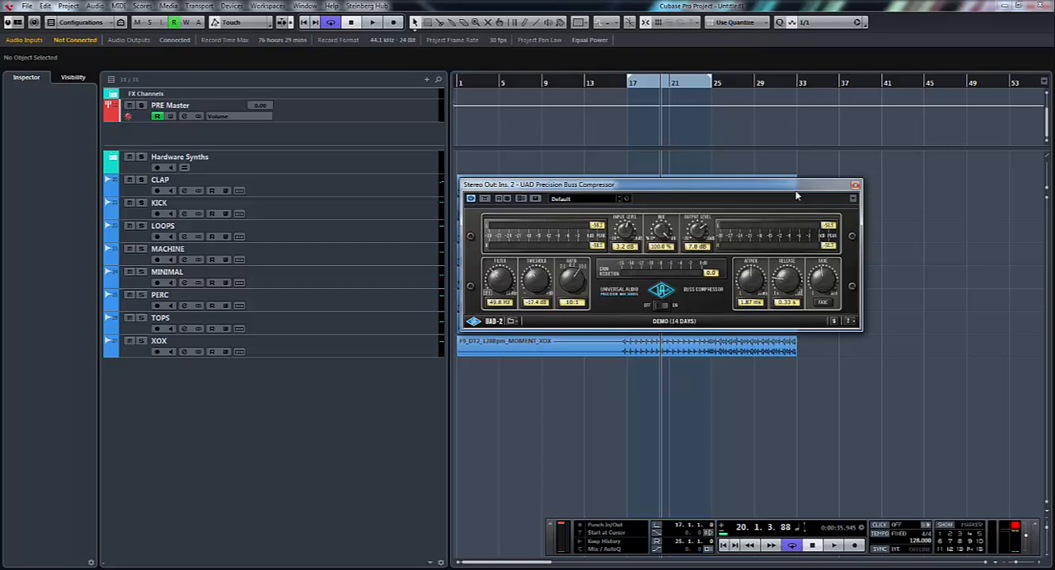
drag(798, 190, 799, 372)
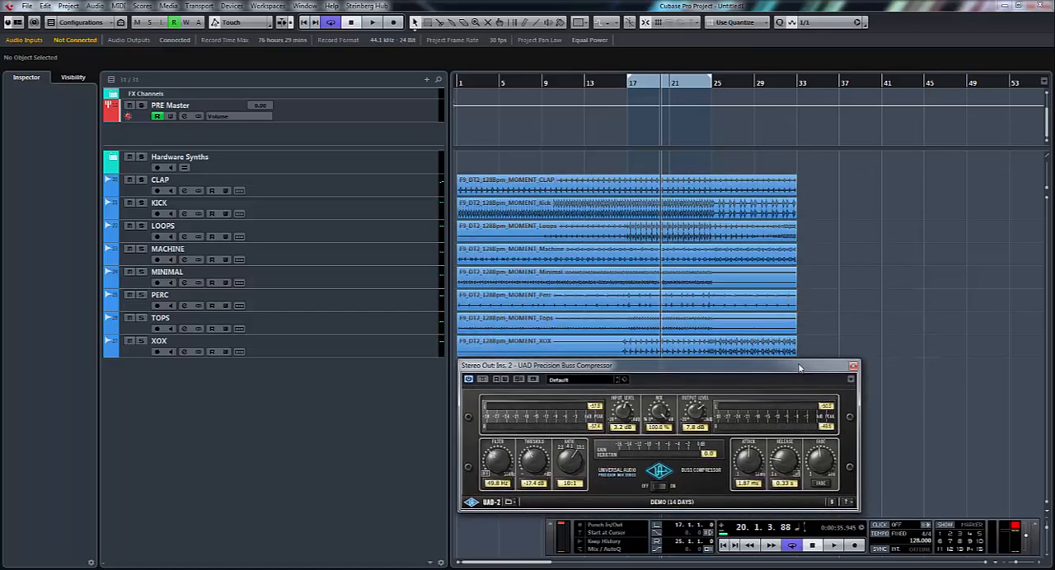
drag(799, 371, 801, 187)
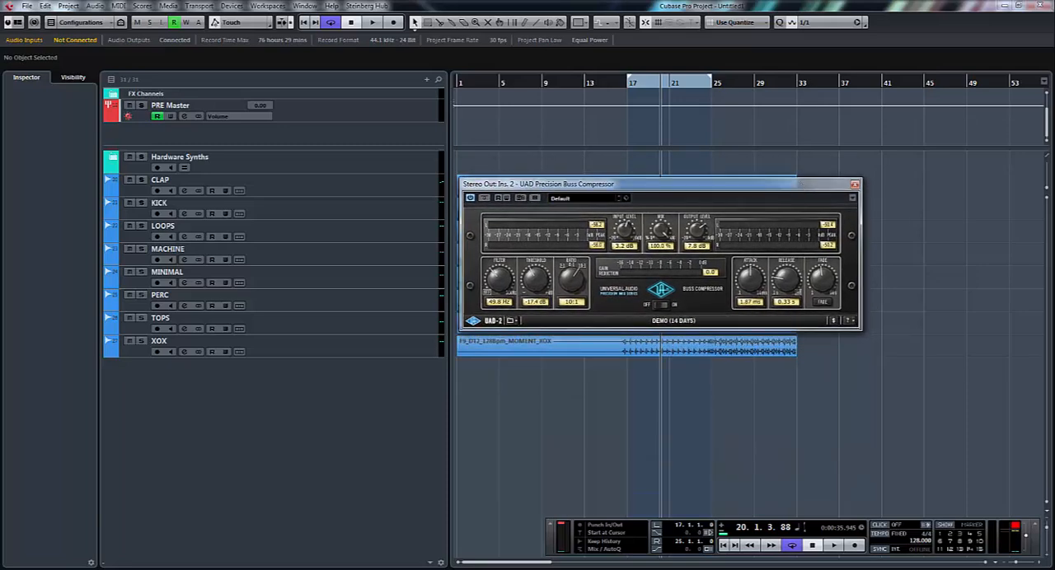